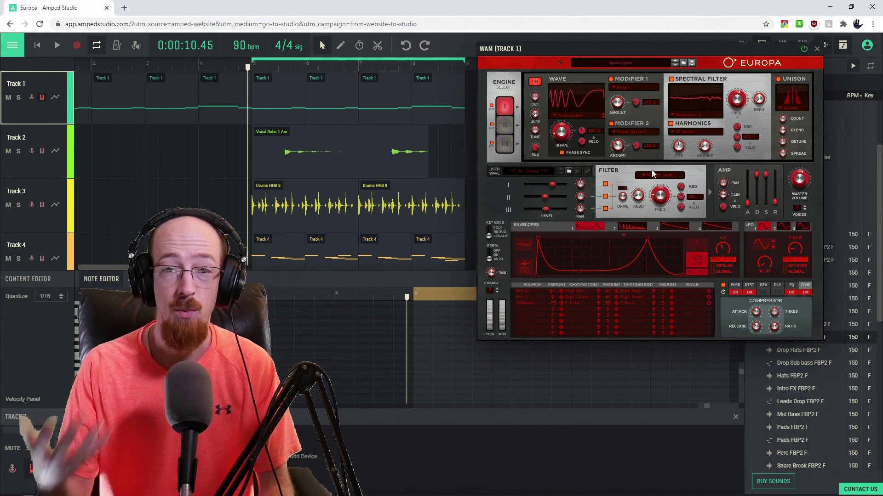
- Add a new Track 6 carrying a WAM instrument device
scroll(169, 200, down, 3)
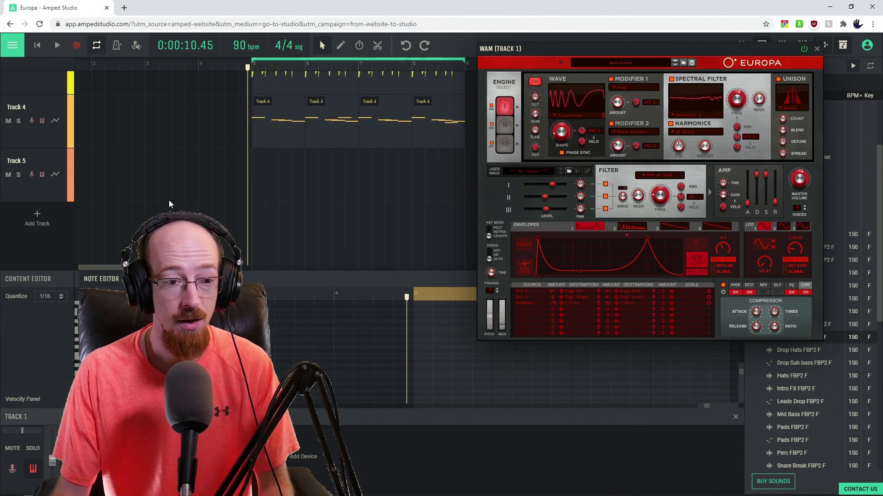
click(28, 215)
click(110, 457)
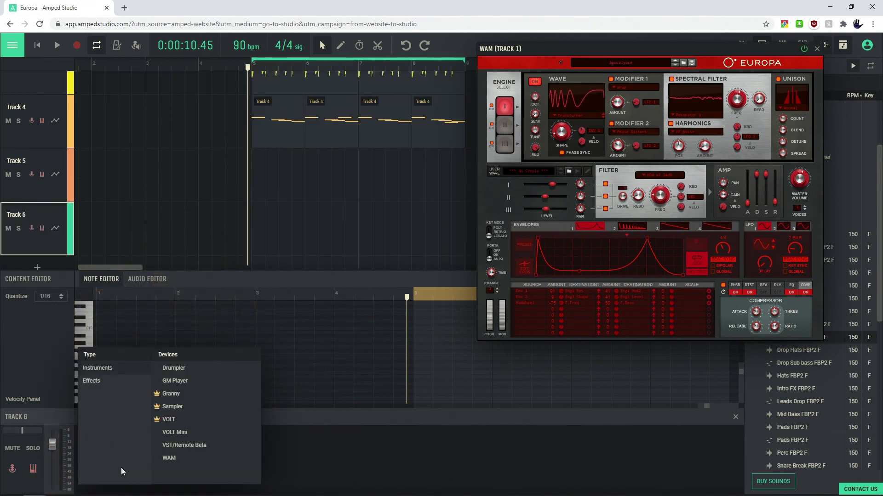
click(205, 459)
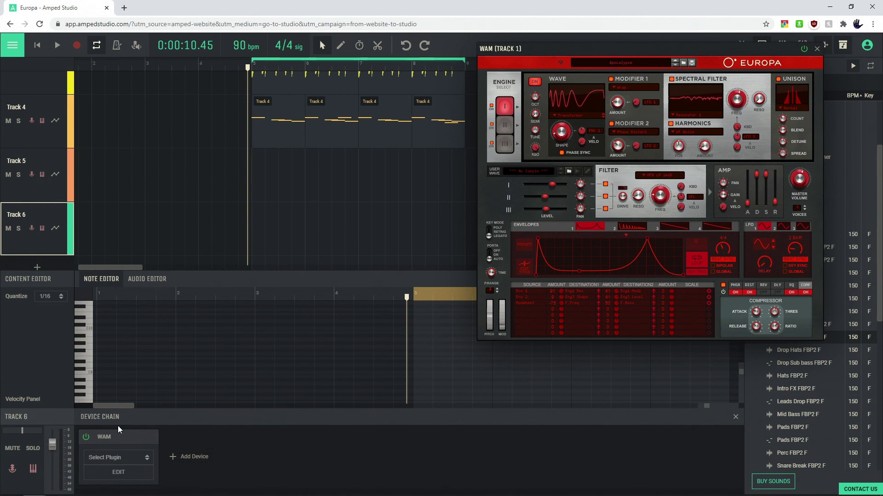
- Load Europa into Track 6's WAM device and place its synth window beside Track 1's
click(126, 471)
click(105, 458)
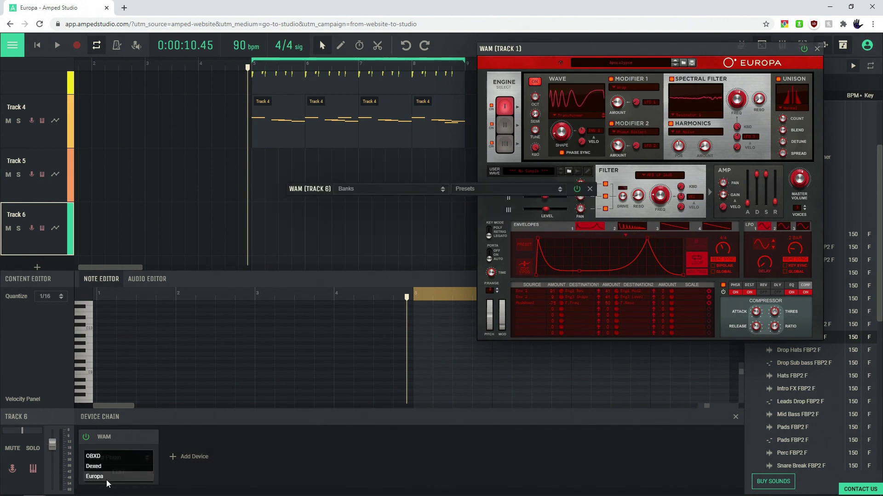
click(106, 479)
click(102, 477)
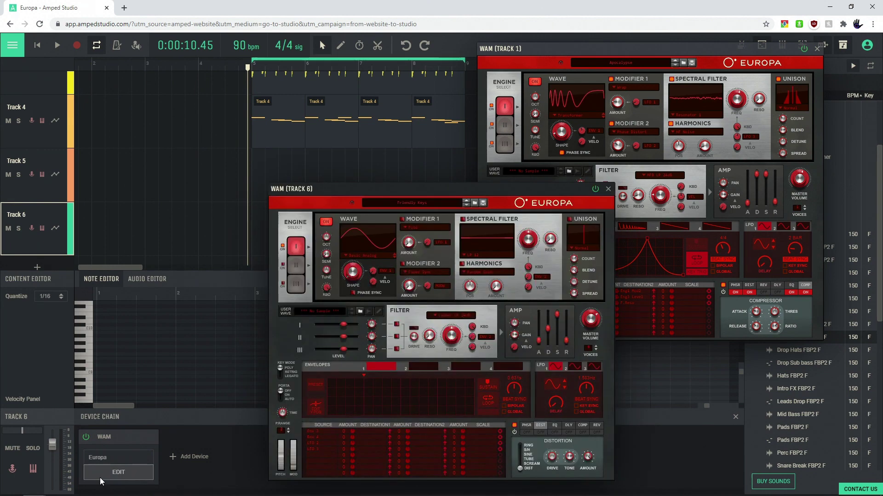
drag(393, 192, 329, 75)
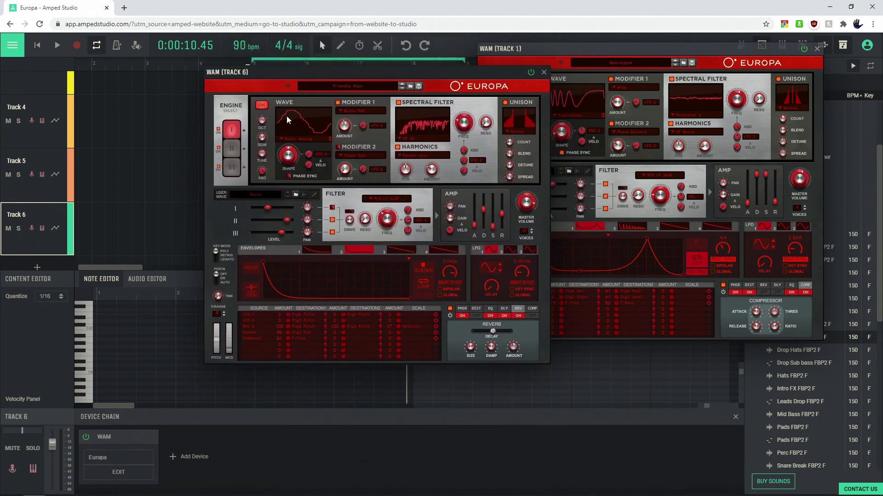
- Close Track 6's synth window and play the arrangement from bar 1
click(544, 73)
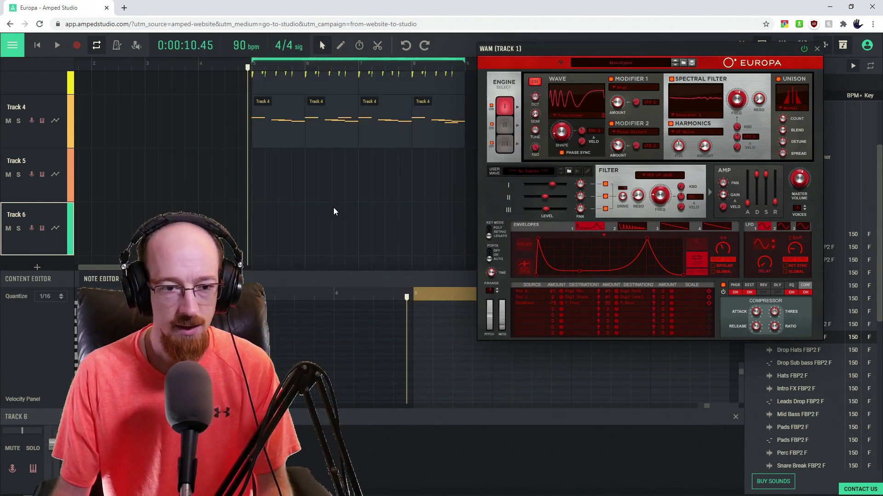
scroll(325, 193, up, 3)
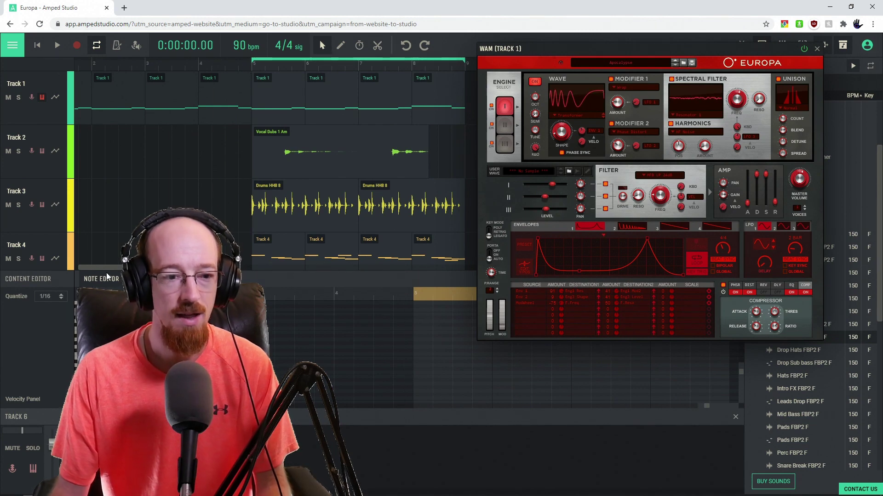
scroll(108, 144, left, 2)
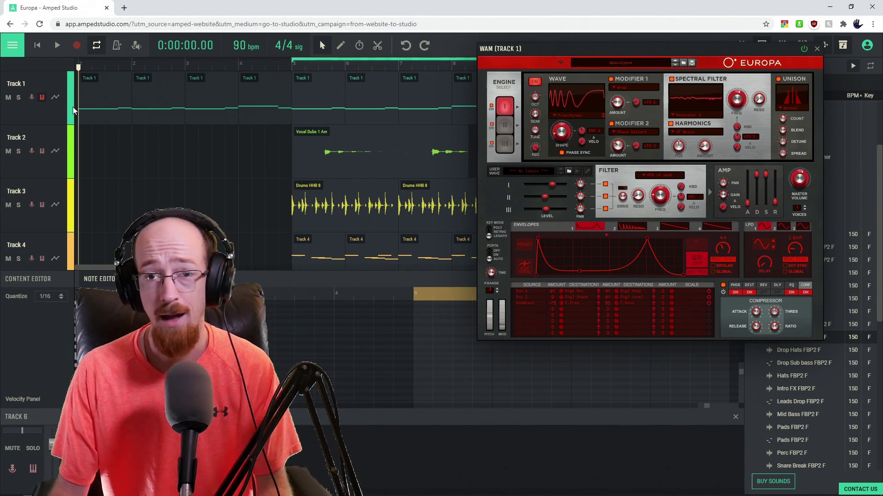
key(space)
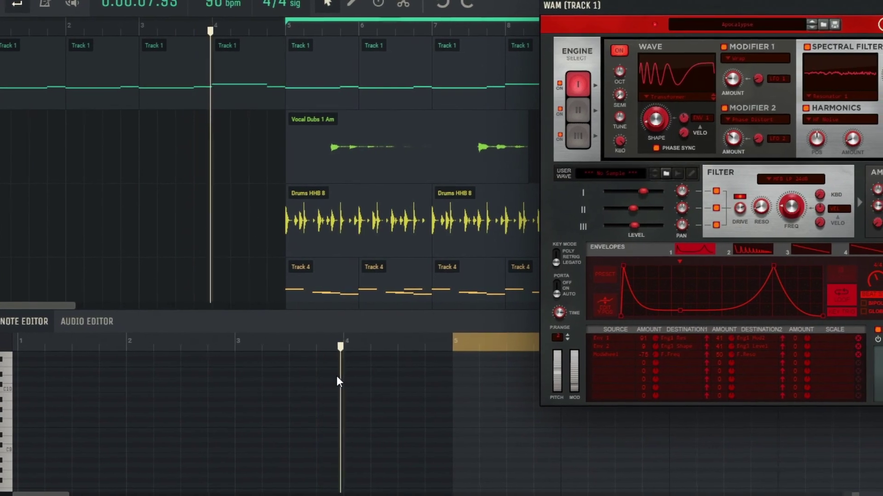
mouse_move(65, 304)
mouse_down()
mouse_move(77, 305)
mouse_move(59, 307)
mouse_up()
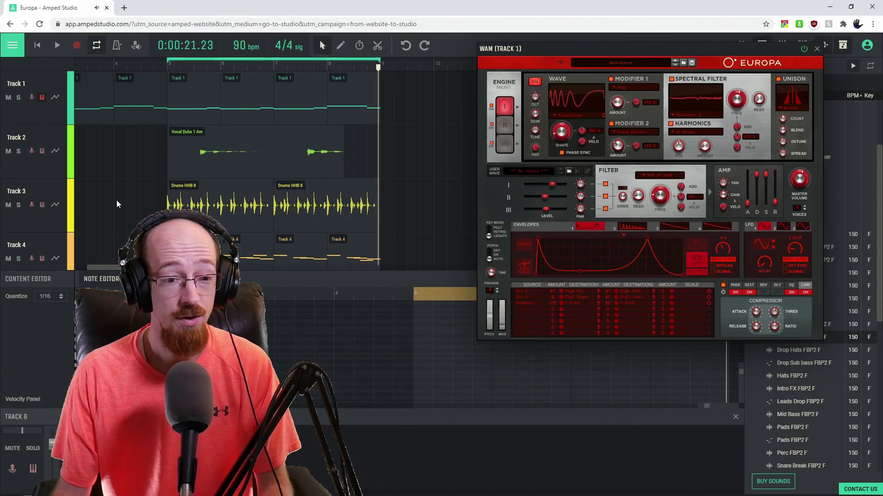
scroll(117, 204, down, 3)
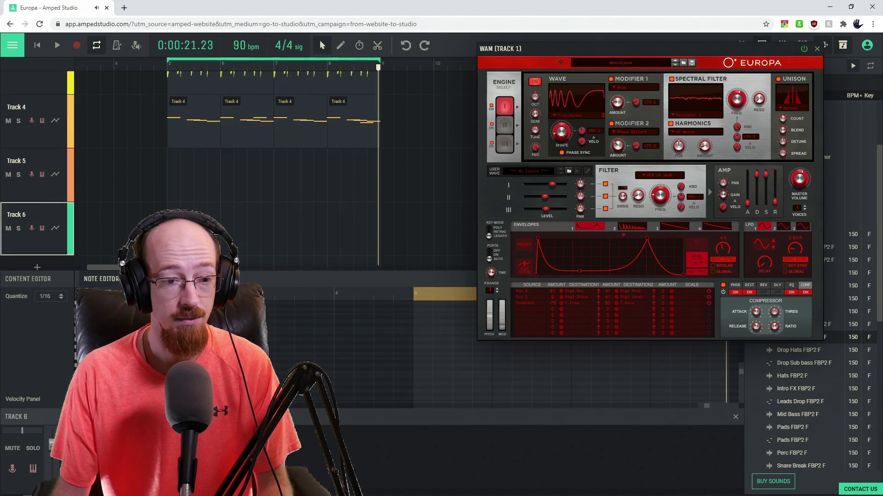
- Arm Track 6's input, drop the Drop Chords FBP2 F clip onto it, and solo it
click(42, 228)
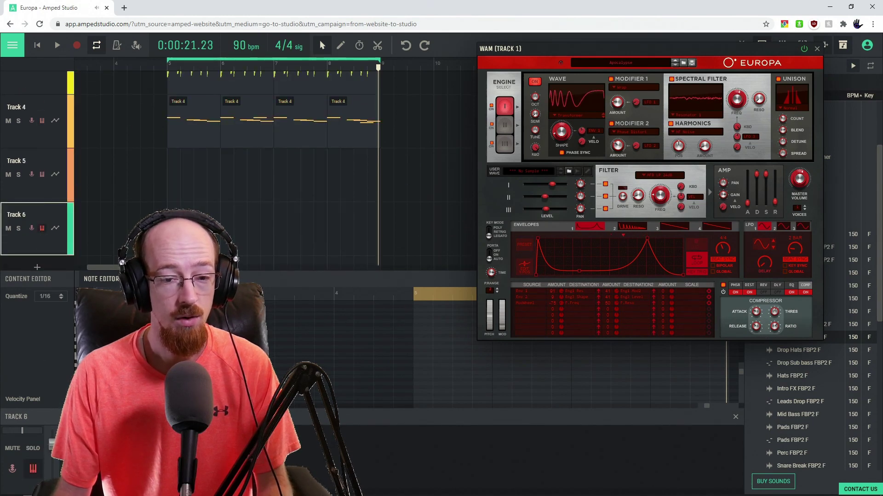
click(803, 50)
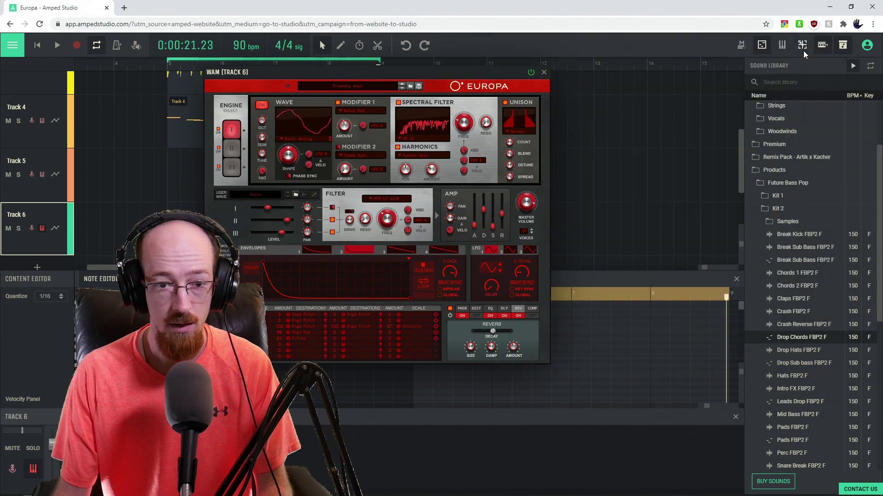
drag(420, 73, 506, 50)
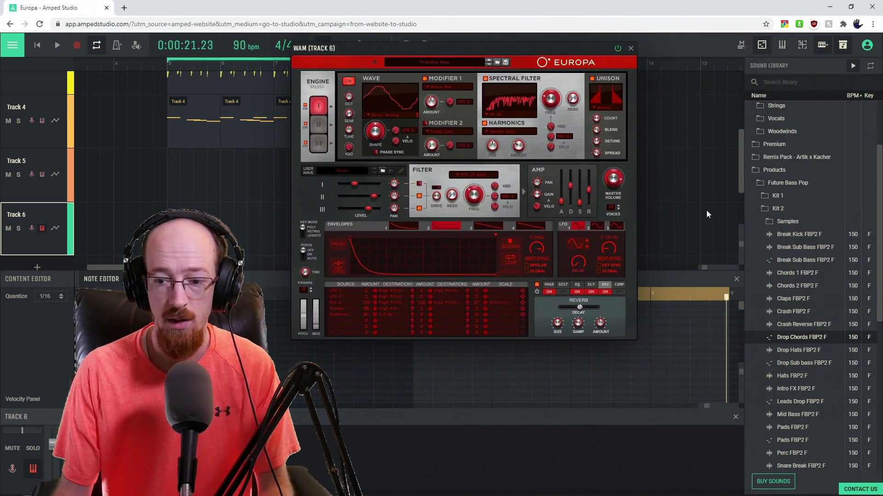
drag(818, 338, 184, 227)
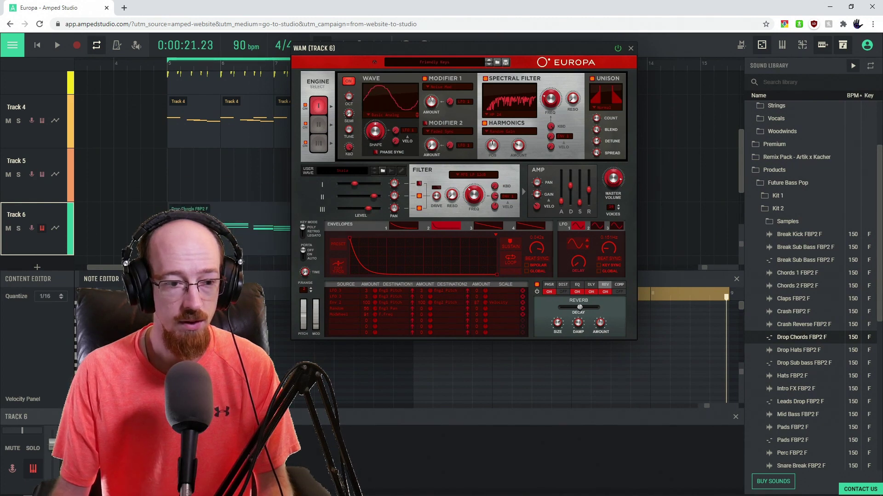
click(19, 229)
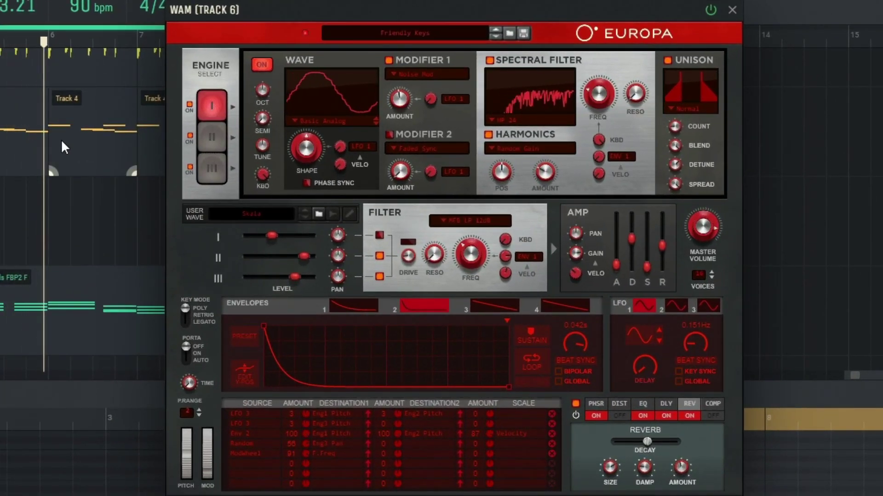
- Step Europa's presets from fuffens through Goto Chords to Hidden City, then close the synth
click(495, 37)
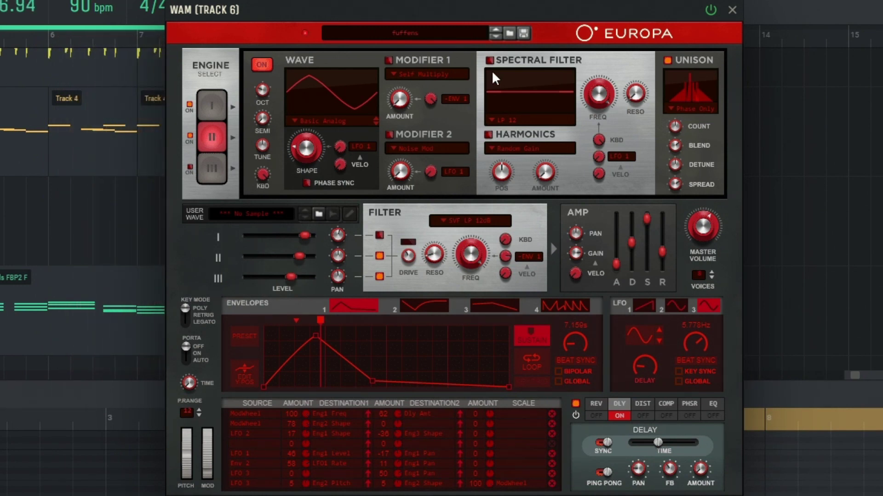
click(498, 37)
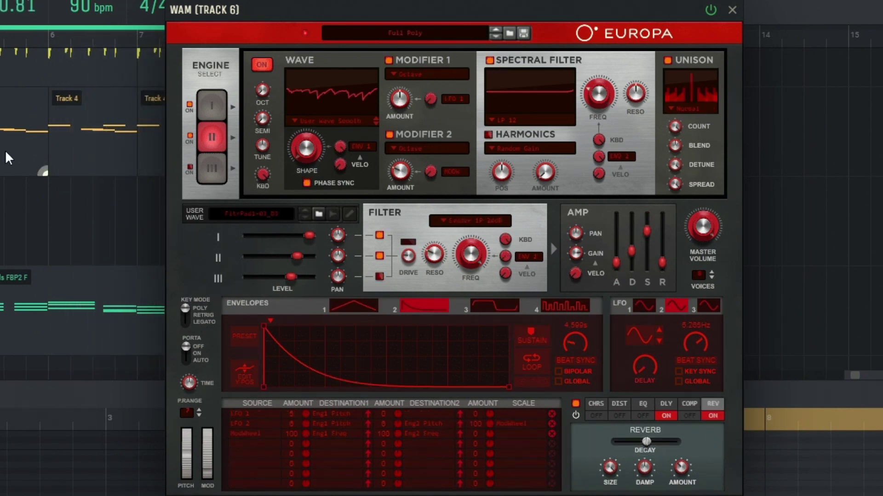
click(498, 37)
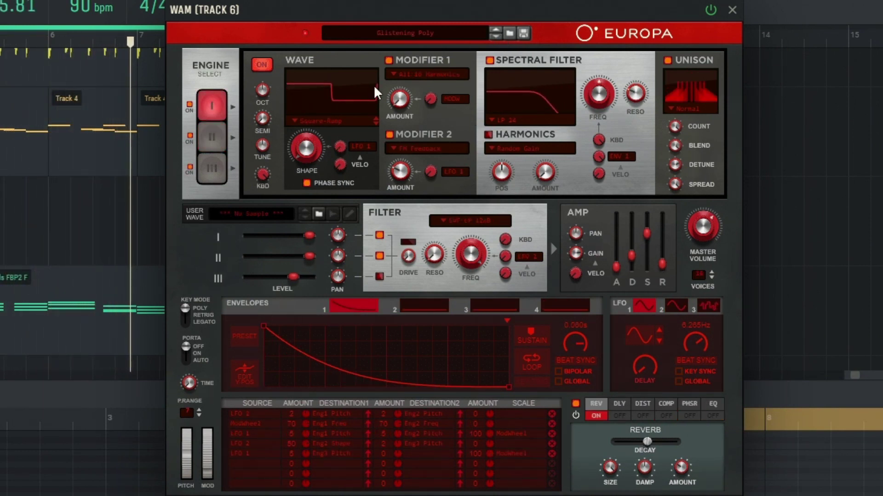
click(495, 36)
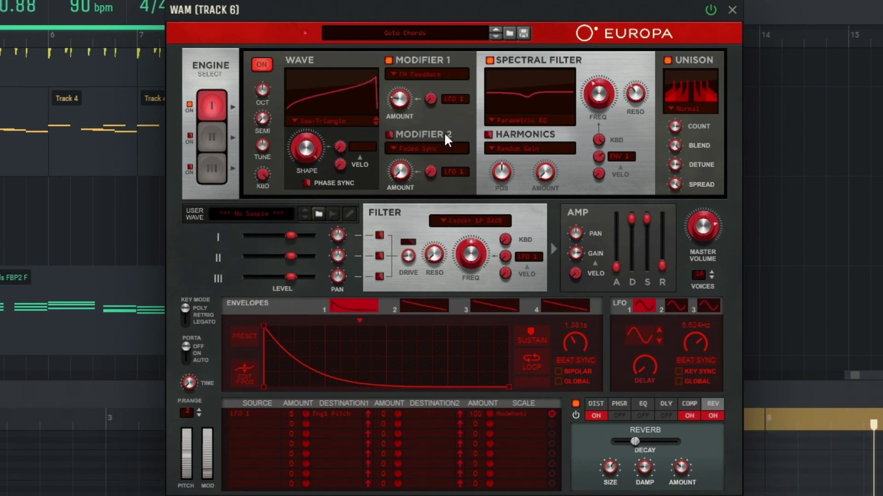
click(496, 36)
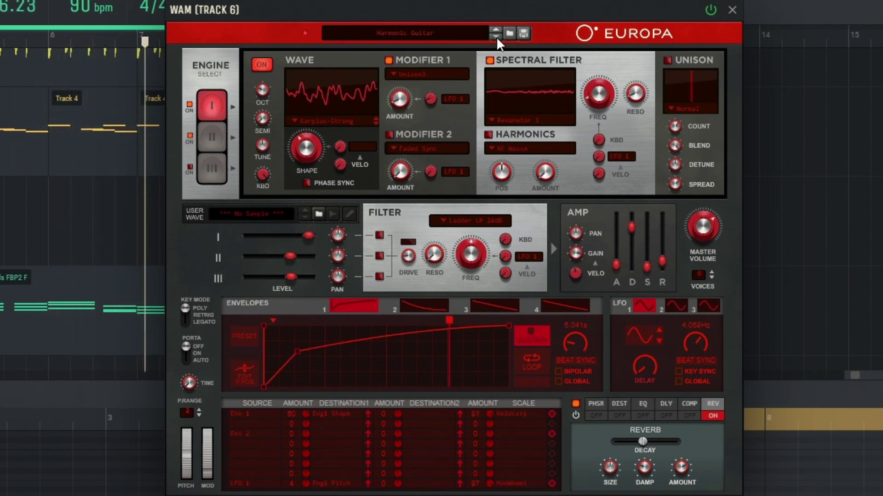
click(496, 36)
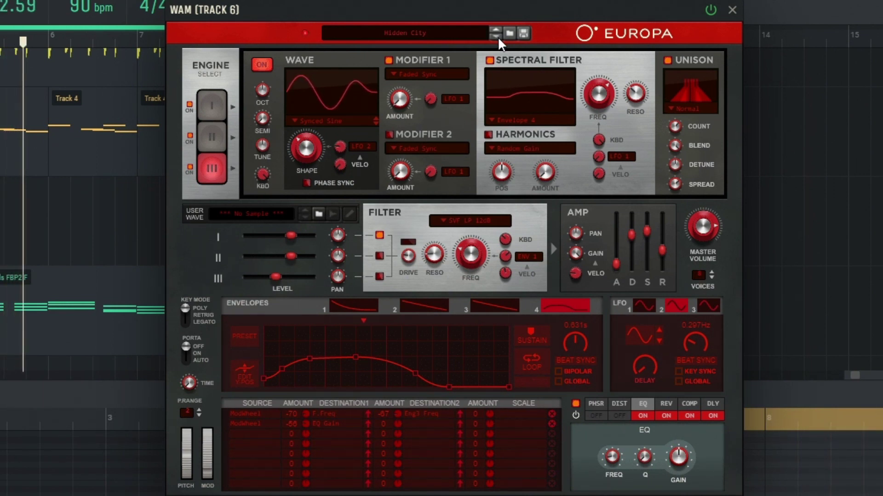
click(732, 10)
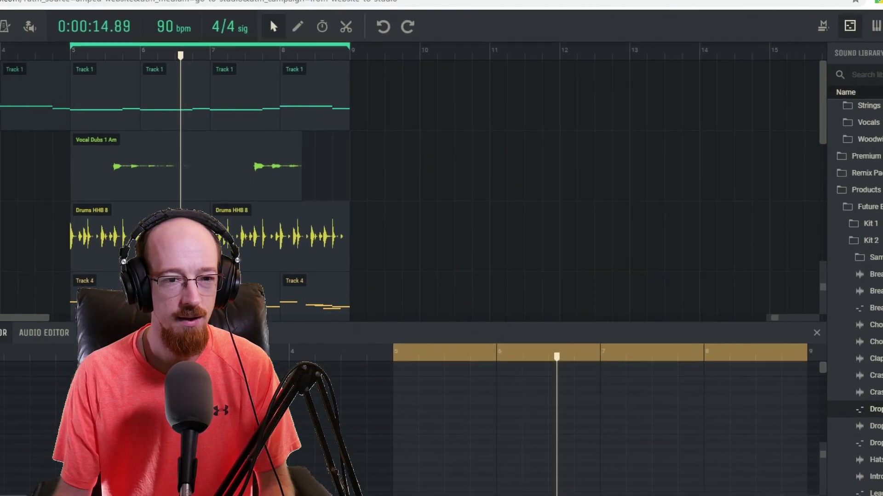
- Move the playhead to bar 5 and close Europa's preset list
click(6, 61)
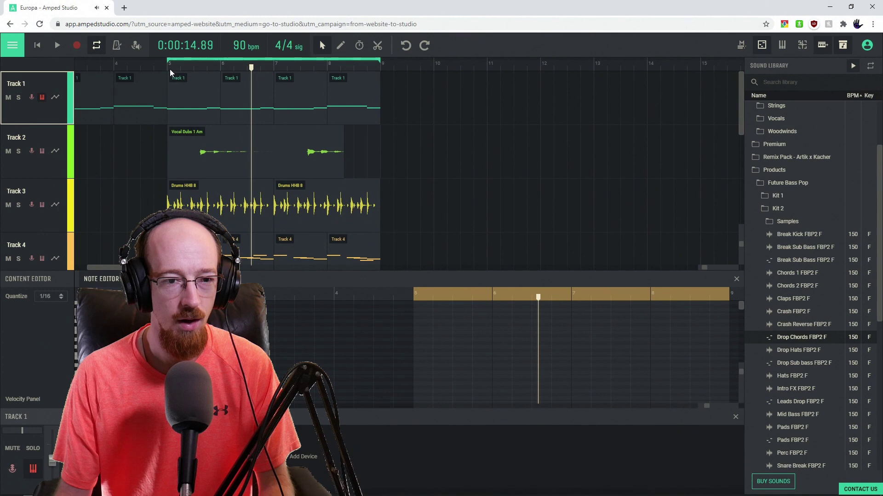
click(168, 68)
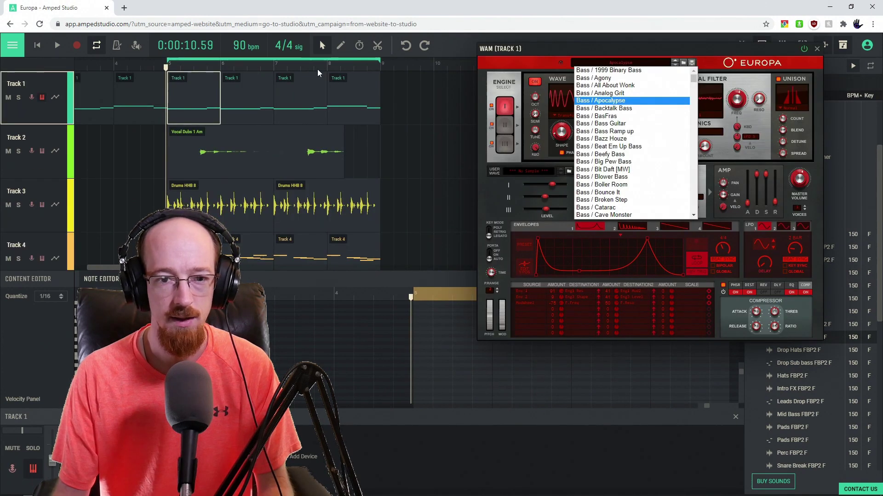
click(457, 43)
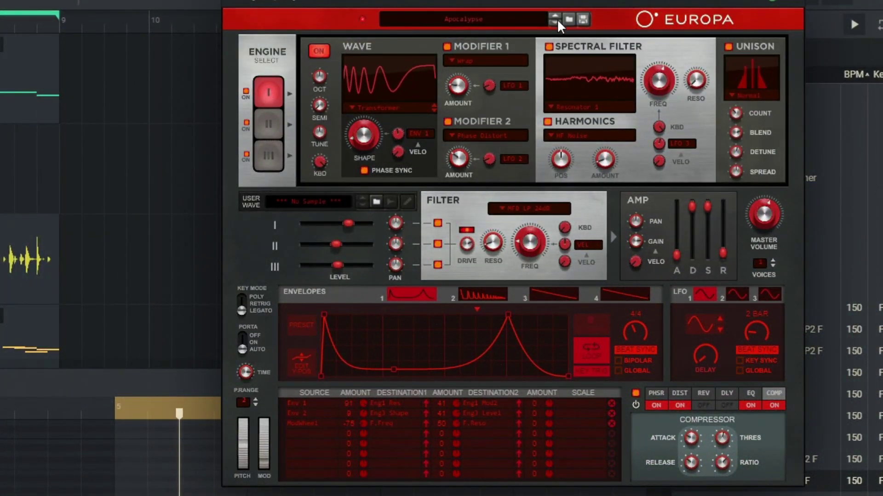
- Step through bass presets Backtalk Bass, BasFras, Bass Guitar, Bass Ramp up, Beat Em Up Bass to Bounce It
click(554, 21)
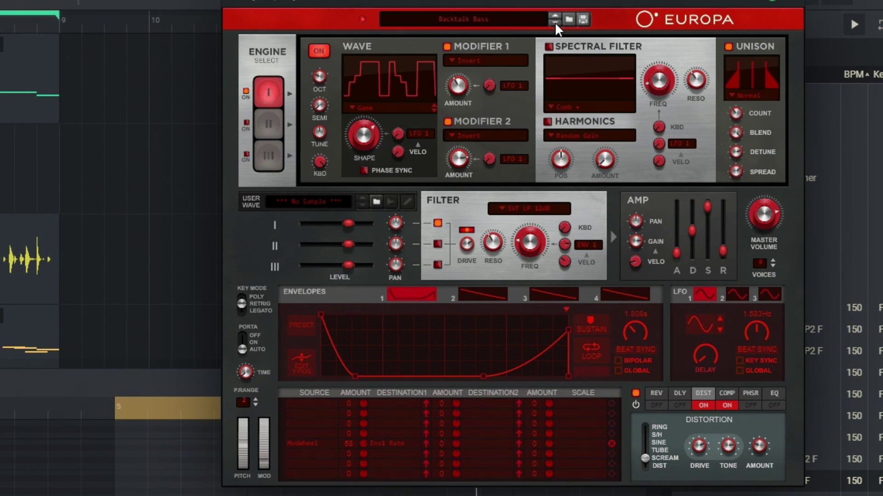
click(555, 21)
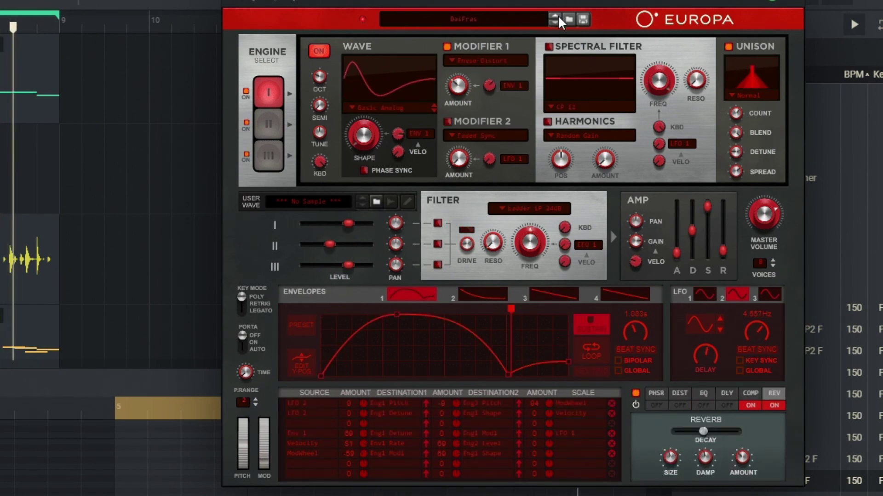
click(556, 22)
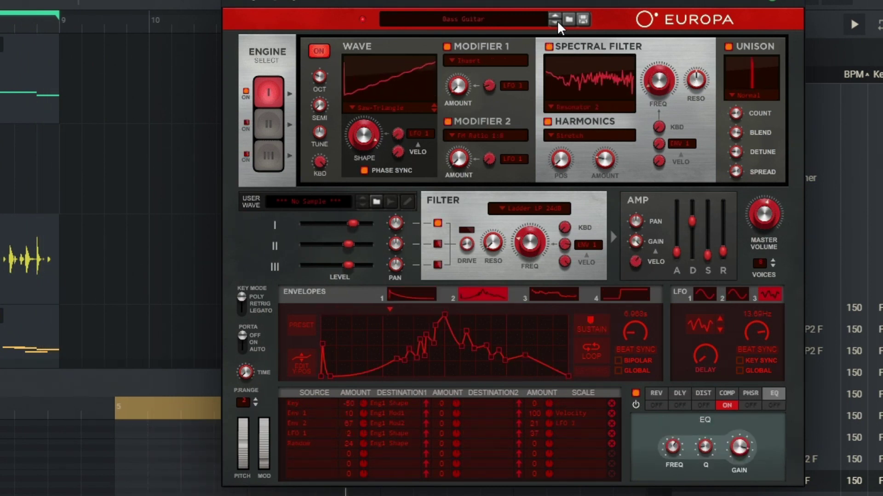
click(556, 20)
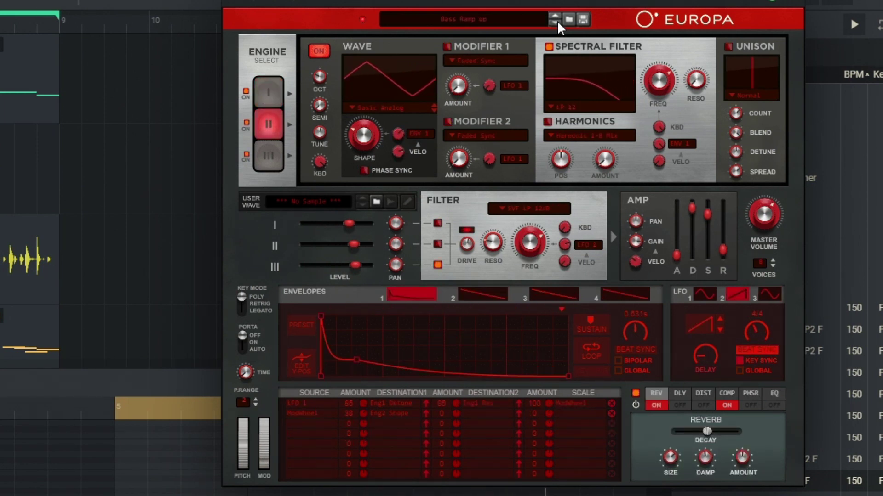
click(556, 20)
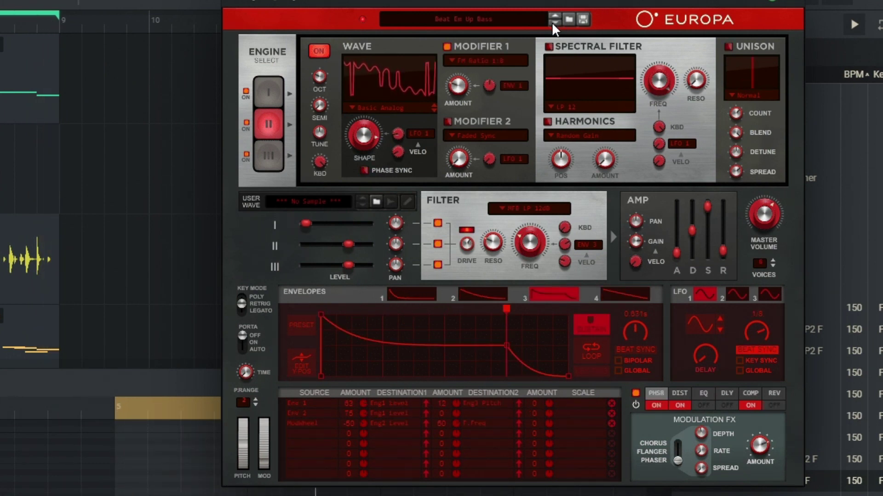
click(553, 23)
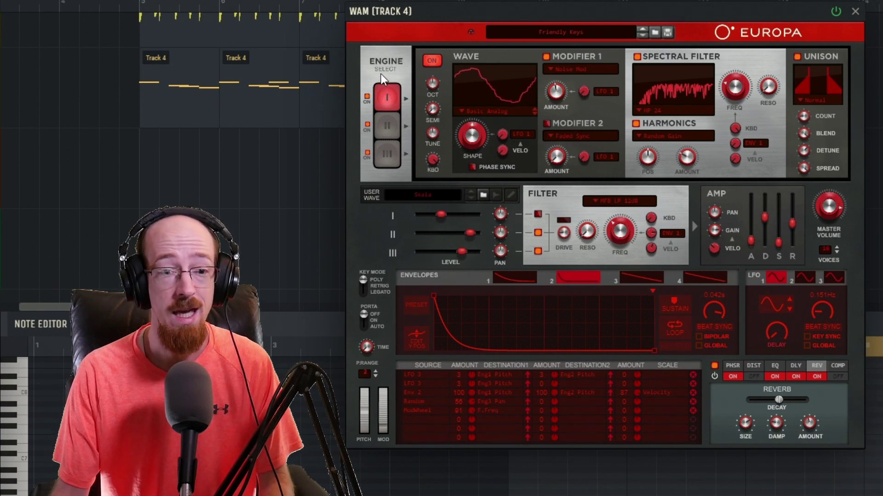
- Display engine II's settings in Europa after briefly checking engine III
click(390, 123)
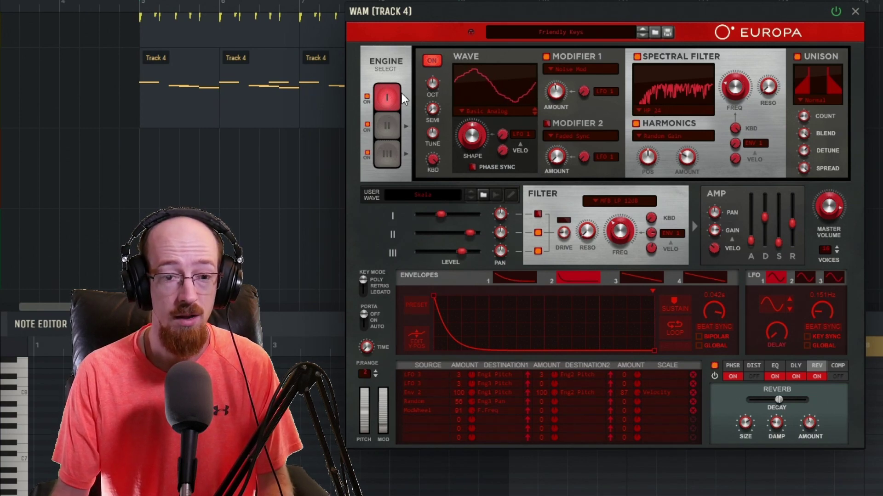
click(385, 156)
click(384, 126)
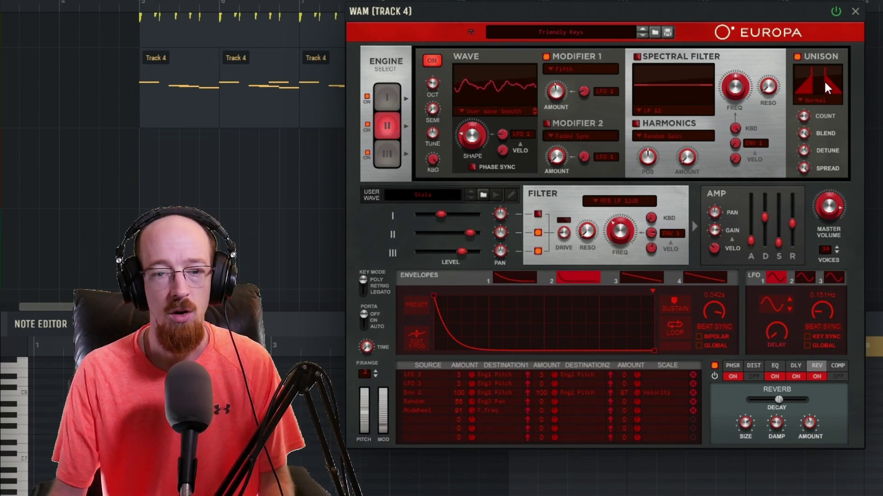
- Disable engines II and III and display engine I's settings
click(365, 152)
click(368, 124)
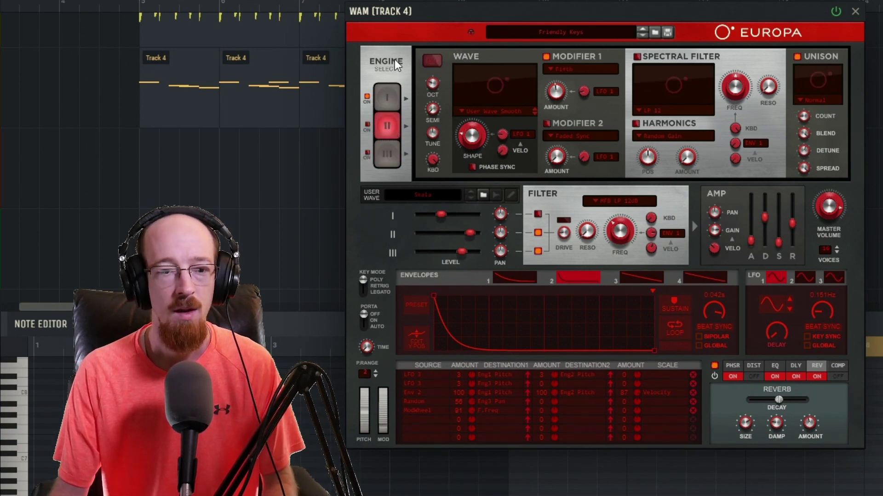
click(381, 96)
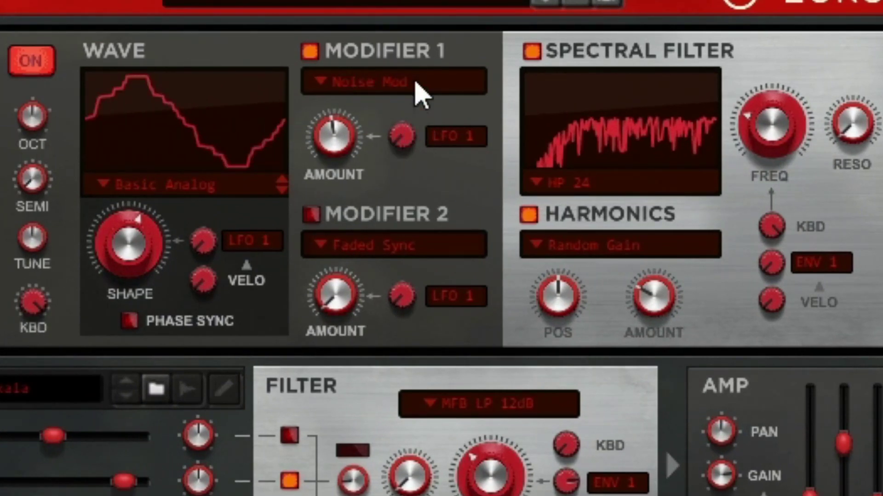
- Keep Modifier 1 on Noise Mod but switch it off for engine I
click(353, 86)
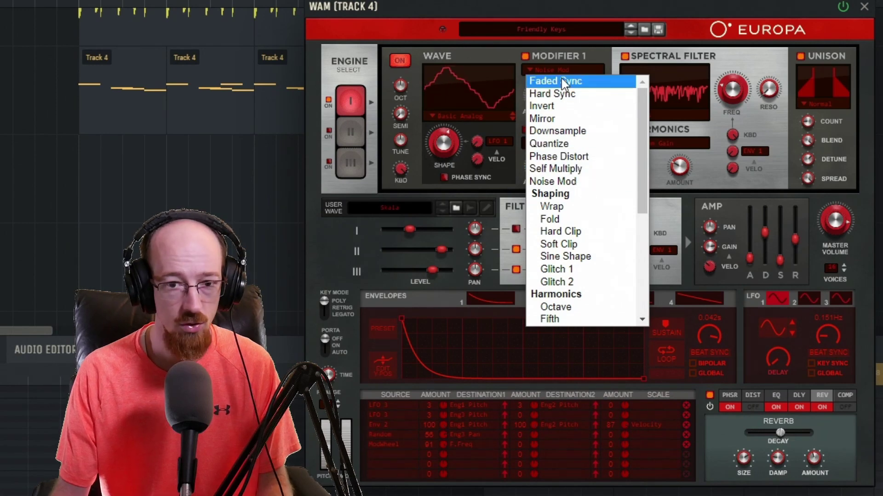
click(597, 51)
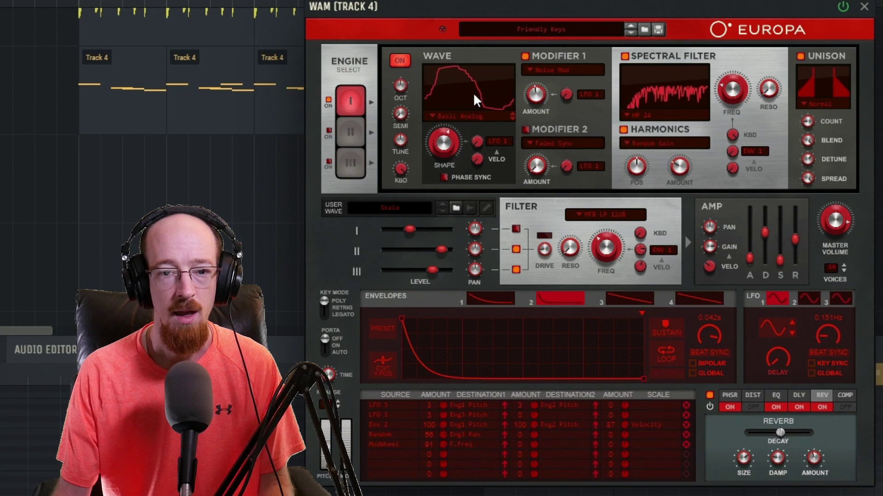
click(524, 56)
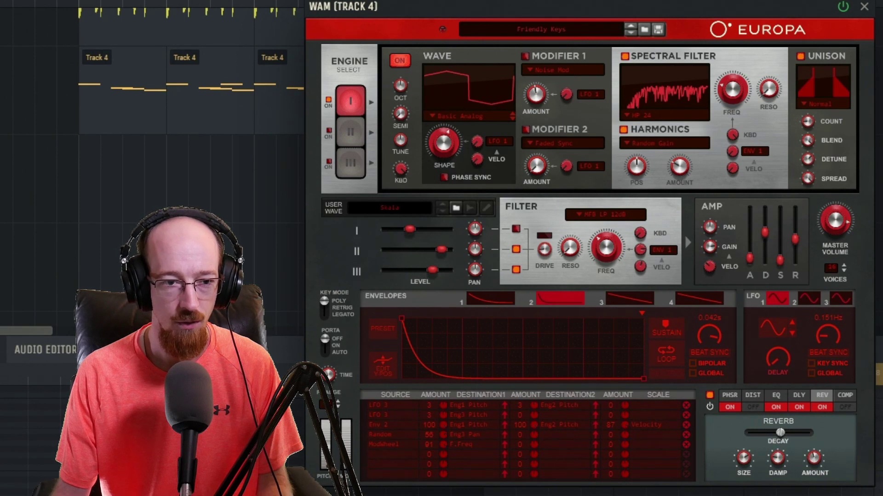
- Start playback and turn the Wave Shape knob from square toward triangle
click(74, 3)
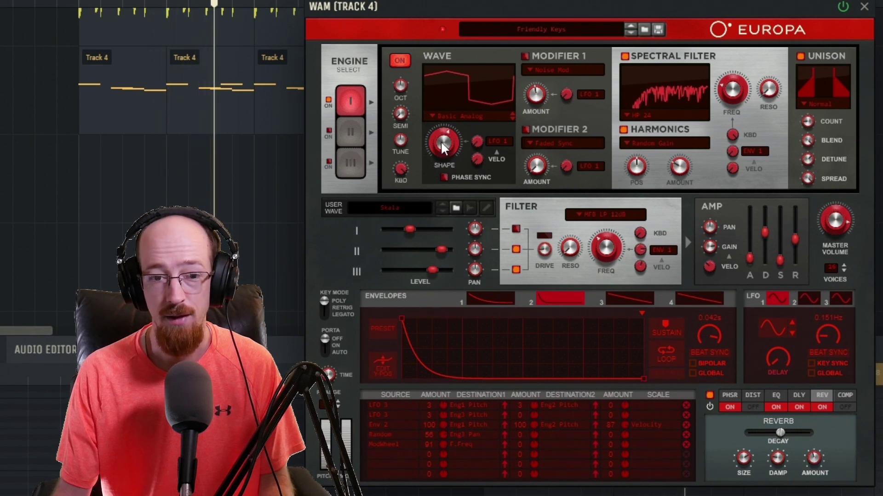
drag(440, 140, 441, 30)
mouse_move(447, 80)
mouse_down()
mouse_move(450, 153)
mouse_move(457, 94)
mouse_up()
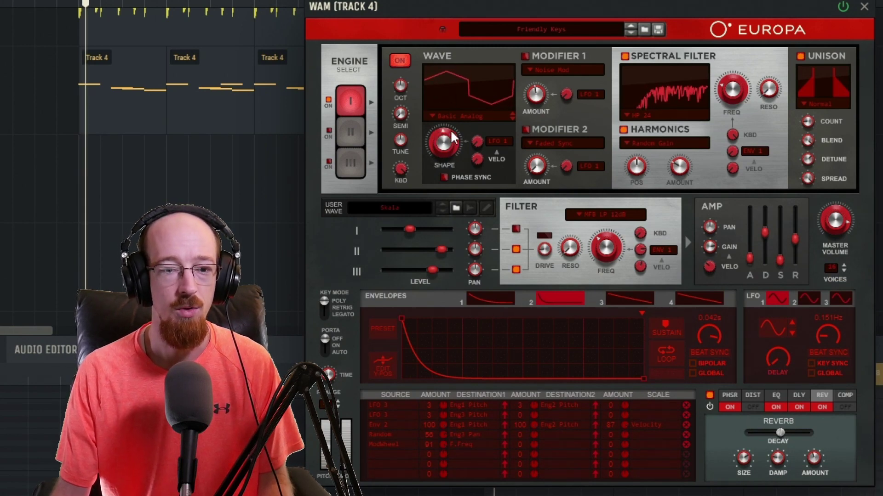
- Confirm LFO 1 drives the wave shape and set its rate to about 0.33 Hz
click(496, 140)
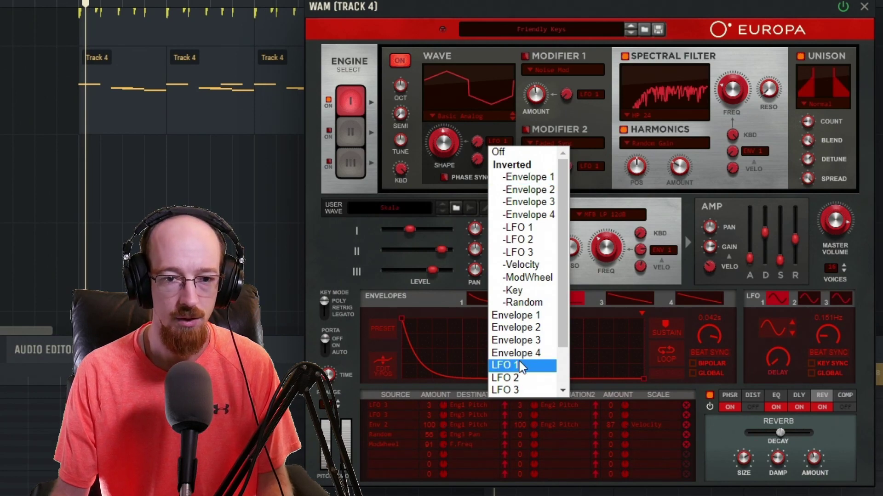
click(451, 1)
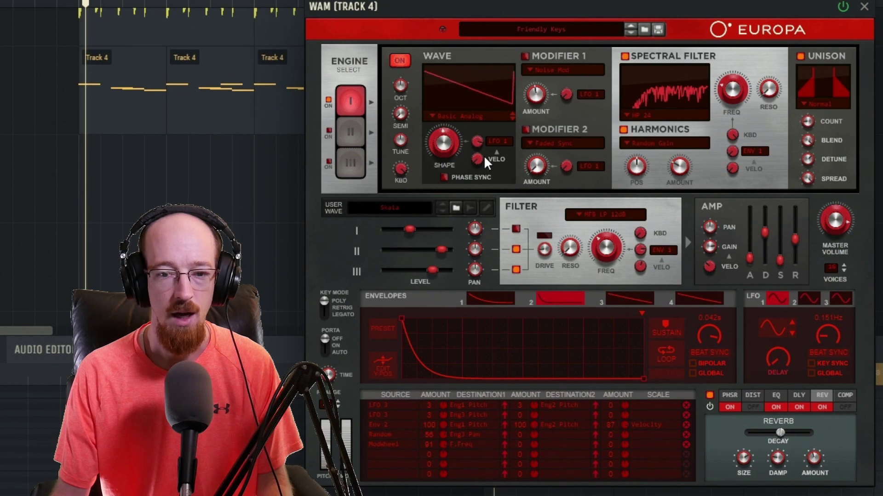
drag(827, 349, 828, 247)
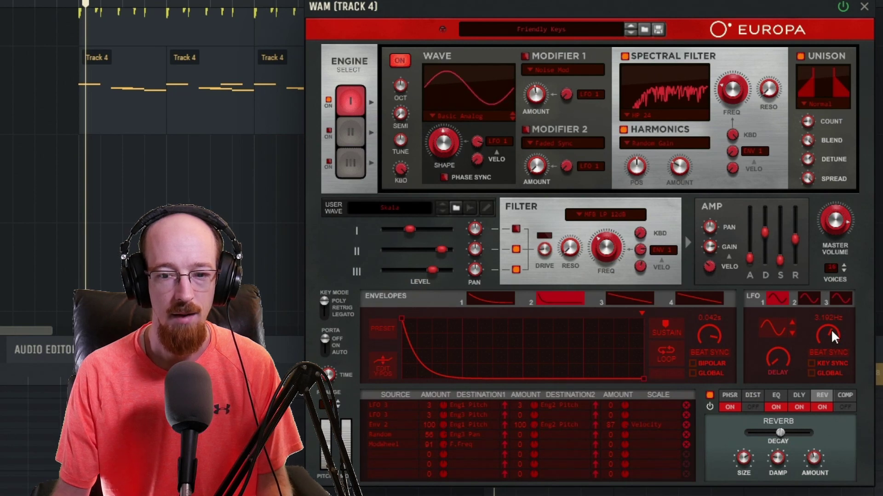
drag(833, 337, 812, 404)
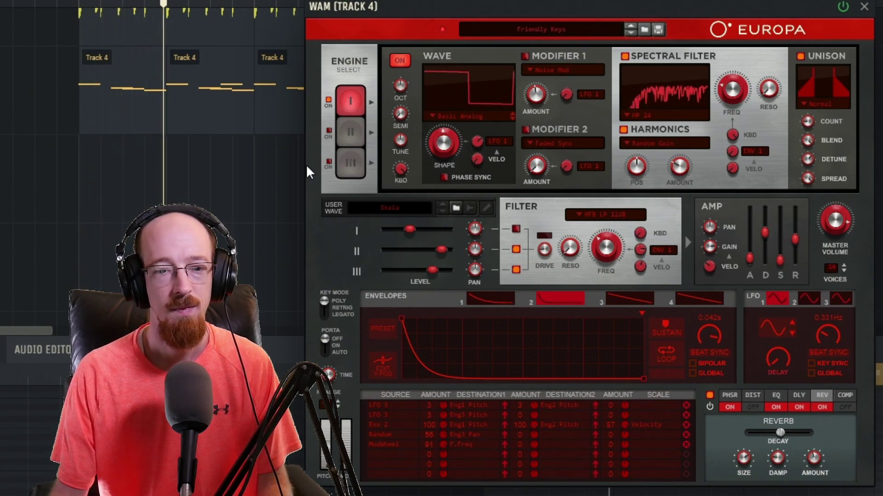
click(498, 140)
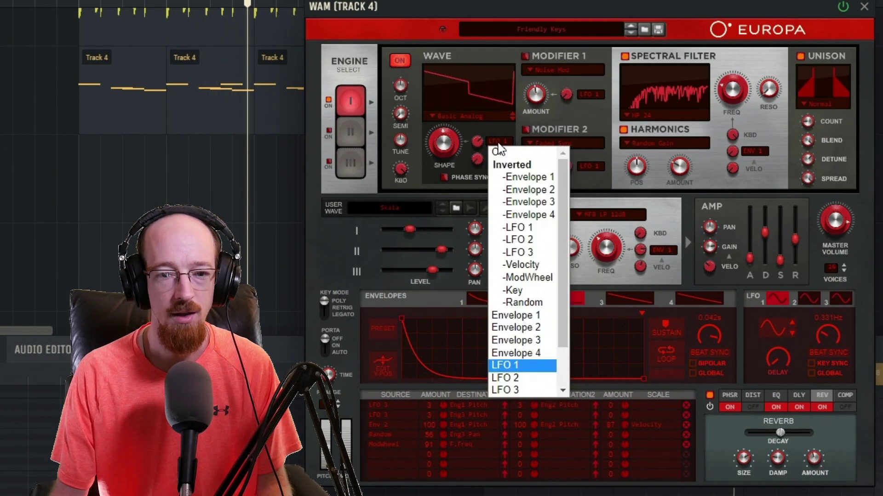
click(529, 178)
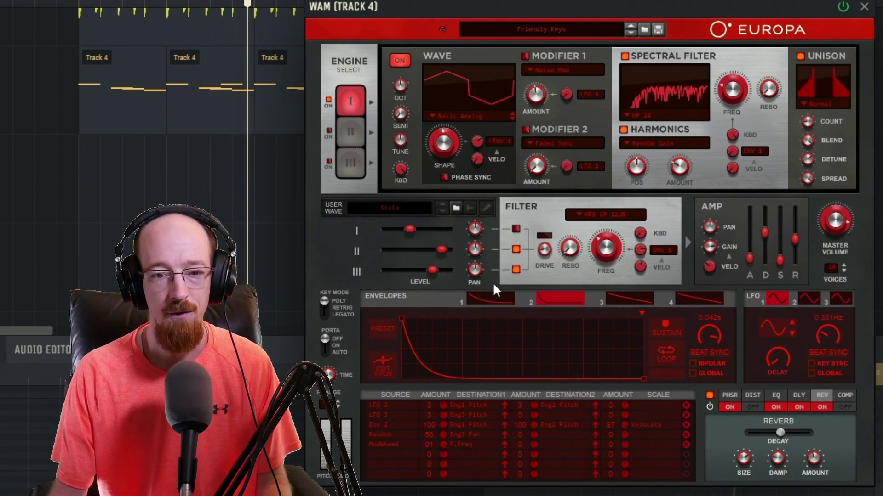
click(506, 302)
click(566, 300)
click(630, 300)
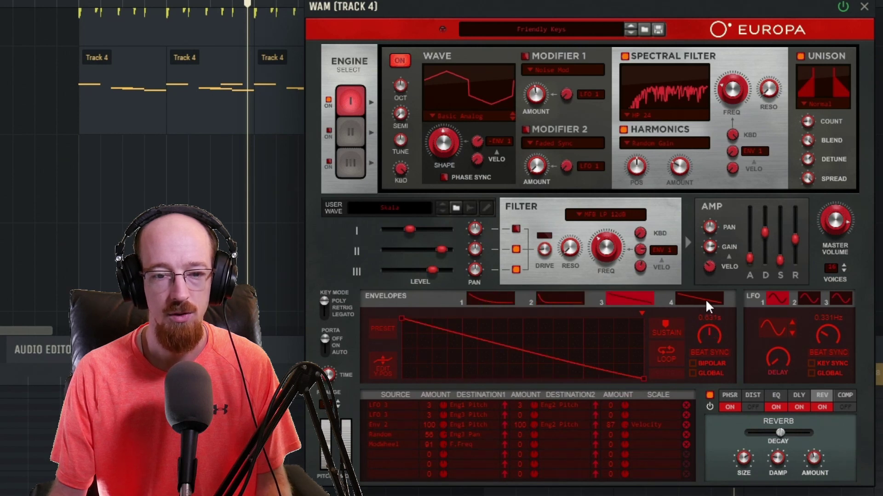
click(699, 300)
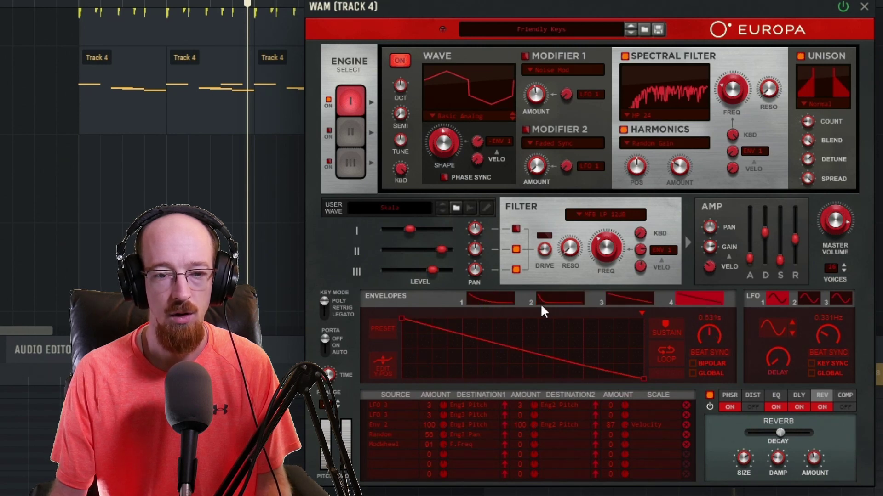
click(499, 140)
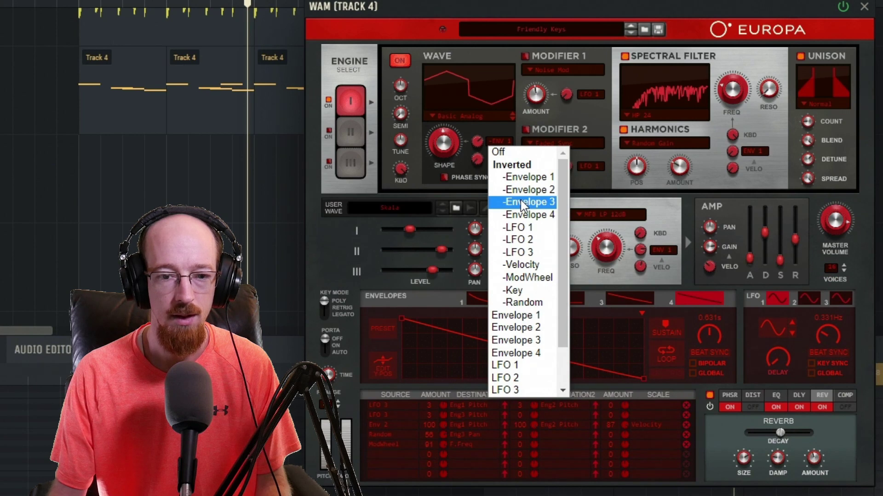
click(520, 201)
click(629, 300)
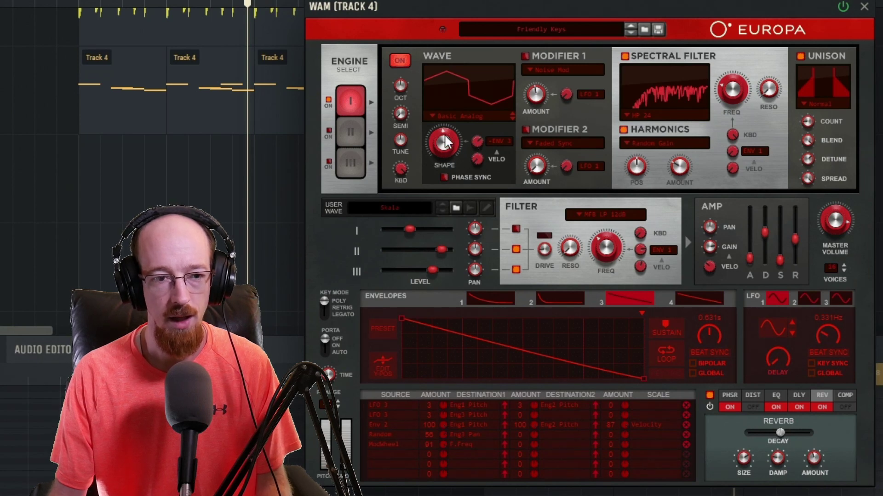
click(90, 1)
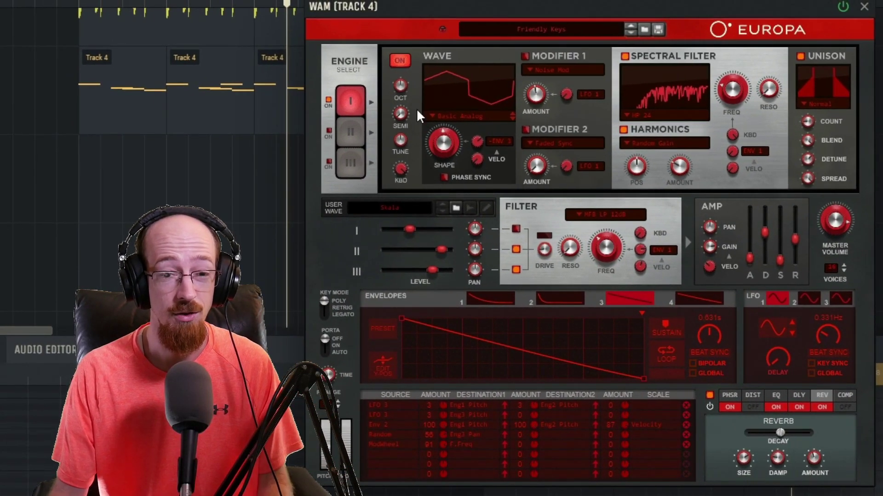
- Keep Basic Analog as engine I's wave and switch Modifier 1 (Noise Mod) back on
click(479, 116)
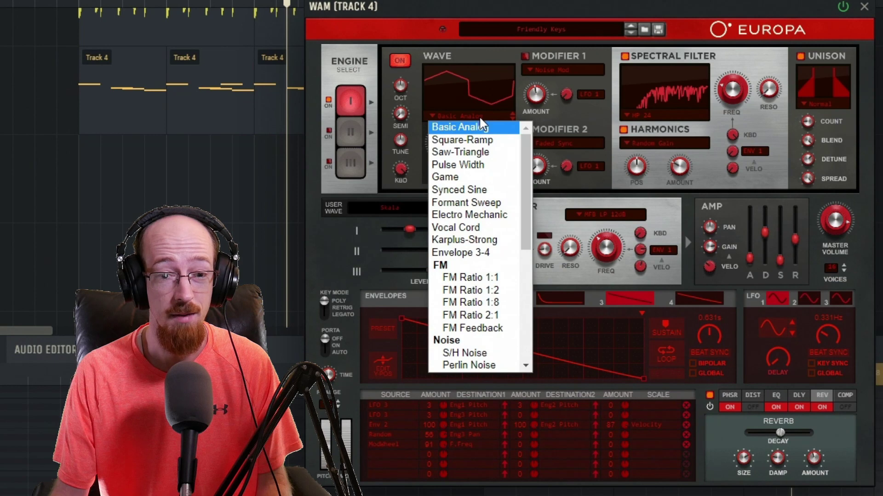
scroll(487, 258, down, 6)
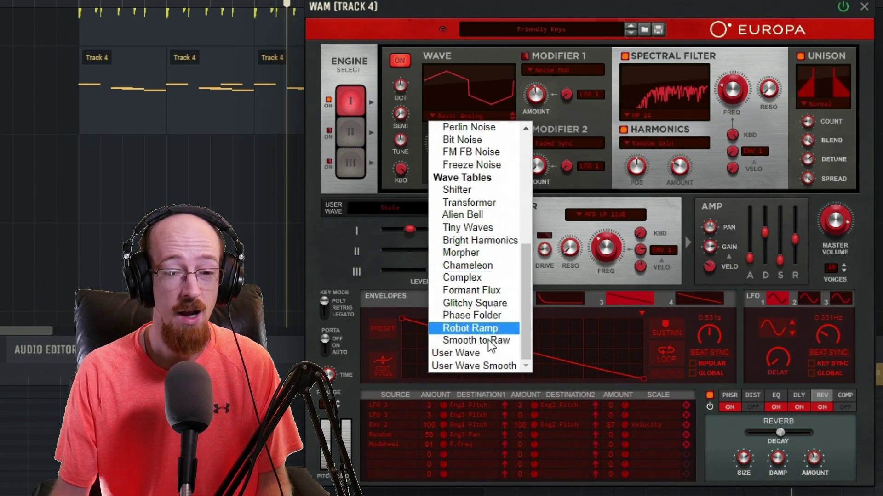
scroll(473, 198, up, 8)
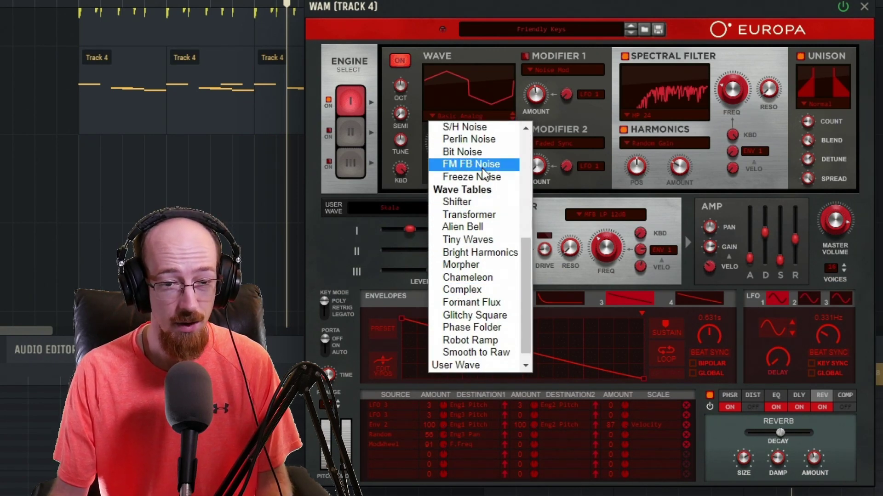
click(469, 118)
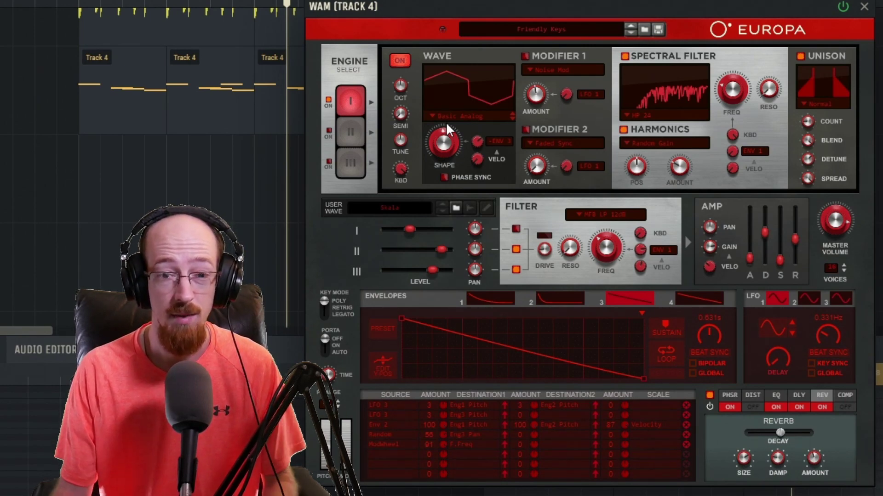
click(525, 55)
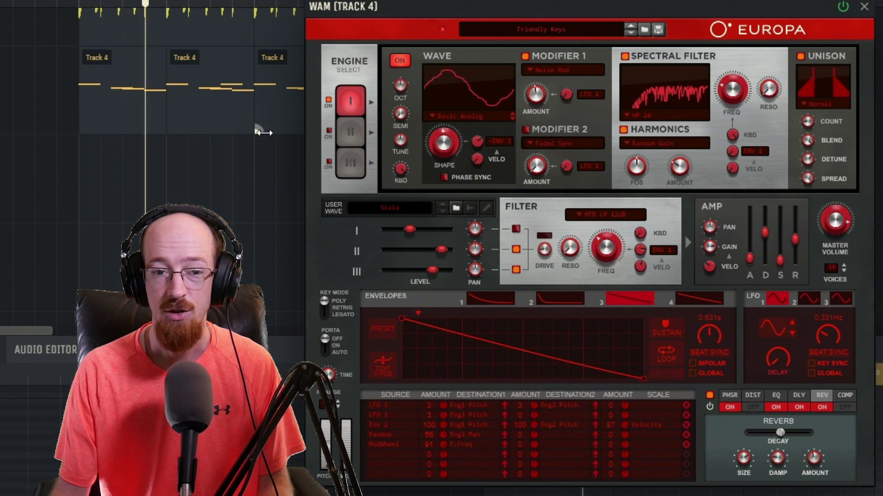
click(558, 70)
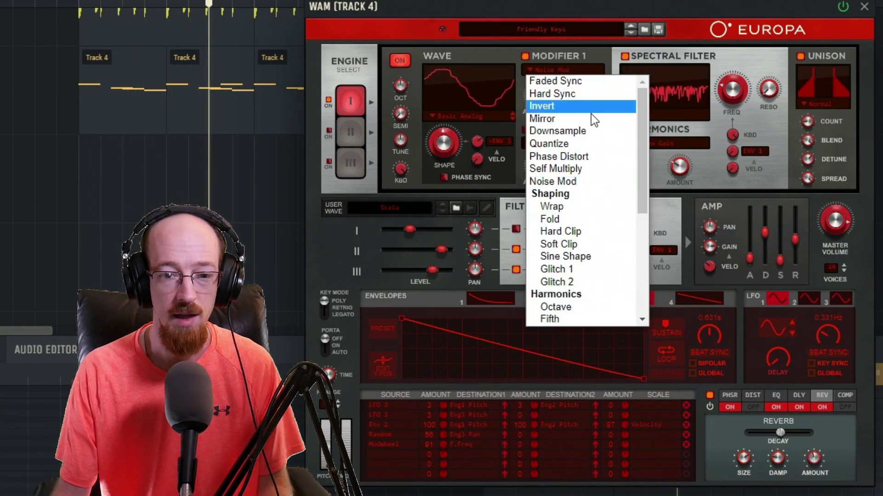
- Set Modifier 1 to Phase Distort at about mid amount and Modifier 2 to Noise Mod
click(542, 157)
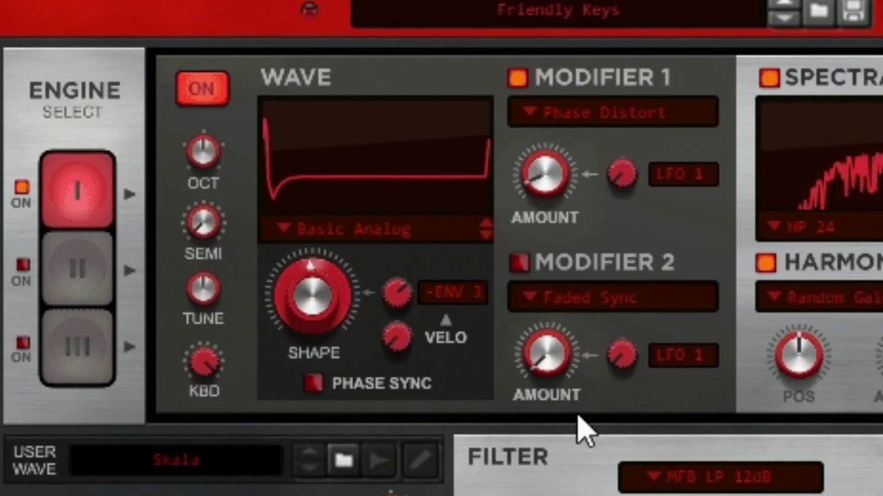
ctrl+click(541, 177)
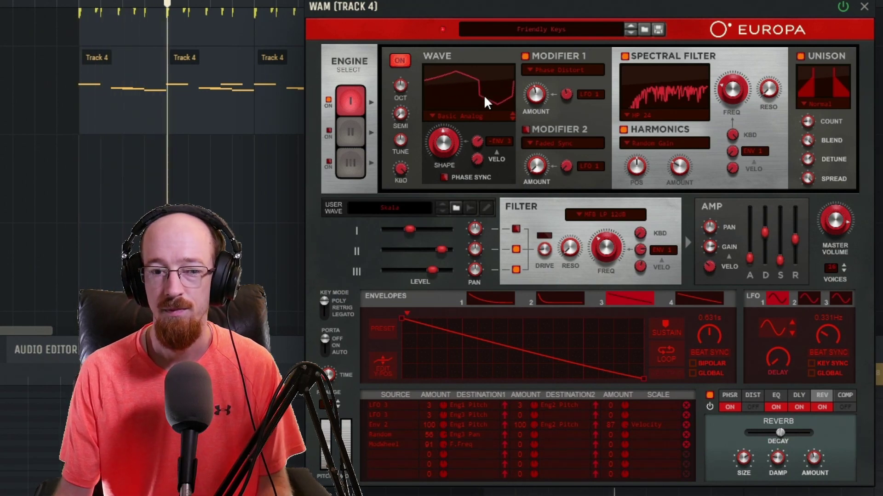
click(532, 142)
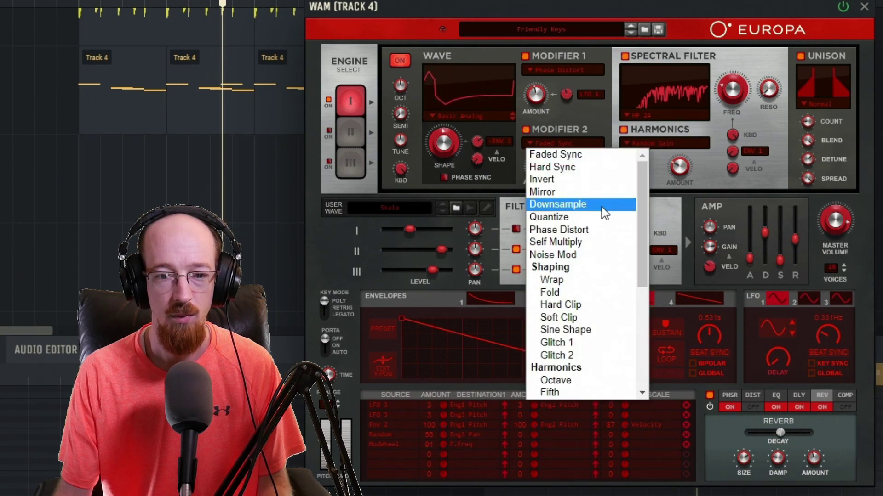
click(595, 254)
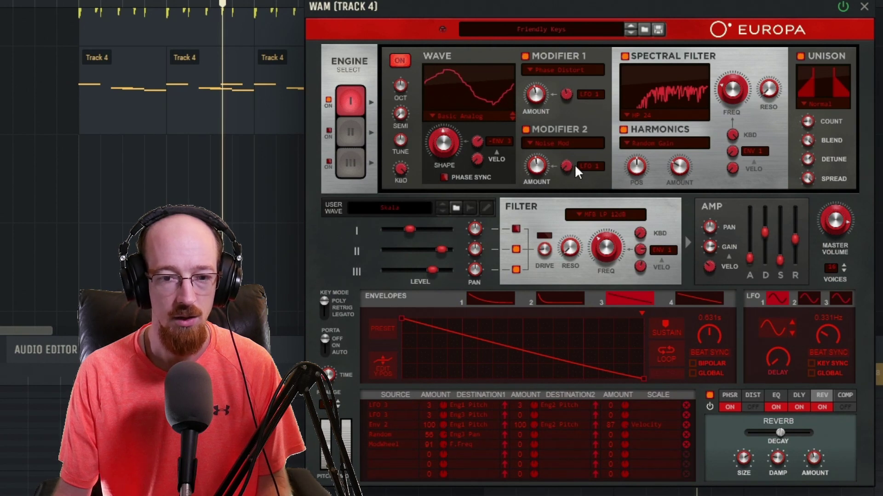
click(81, 5)
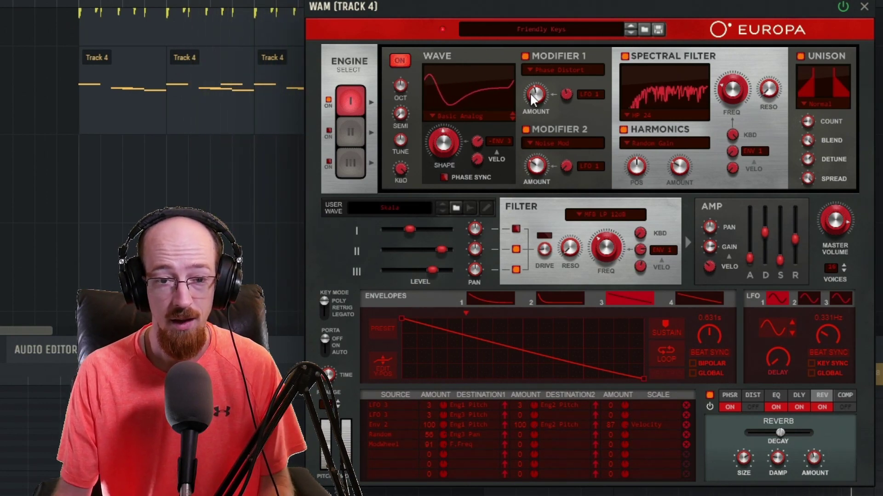
mouse_move(529, 92)
mouse_down()
mouse_move(529, 131)
mouse_move(535, 108)
mouse_up()
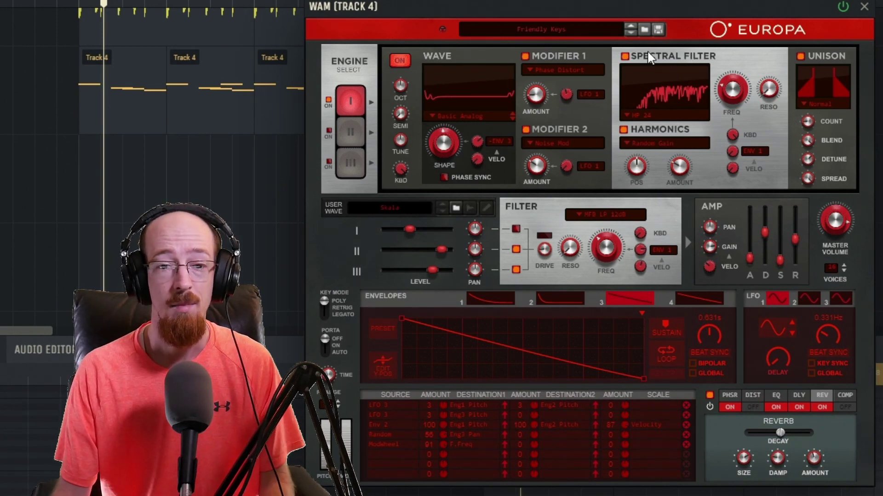
- Check the spectral filter type list and leave the type on HP 24
click(644, 116)
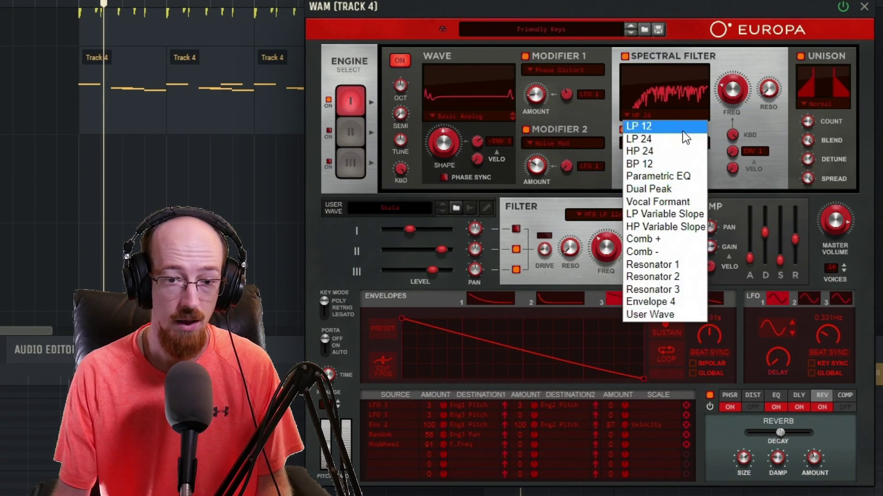
click(664, 96)
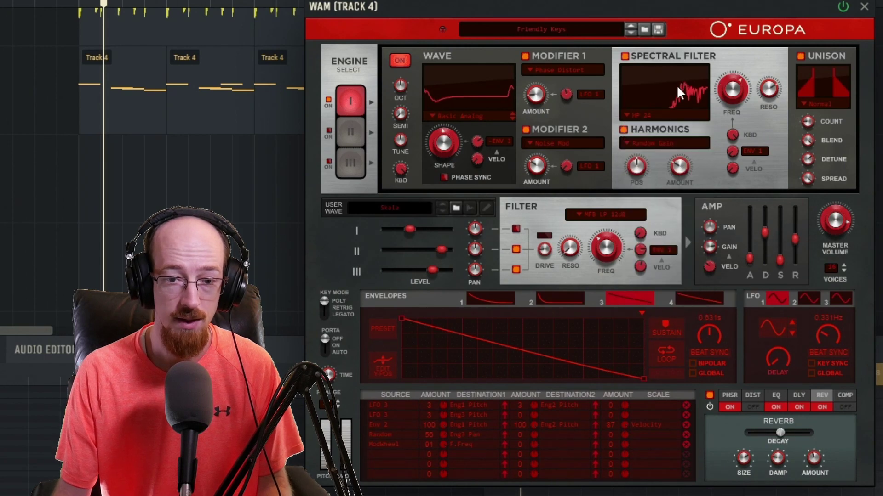
click(632, 114)
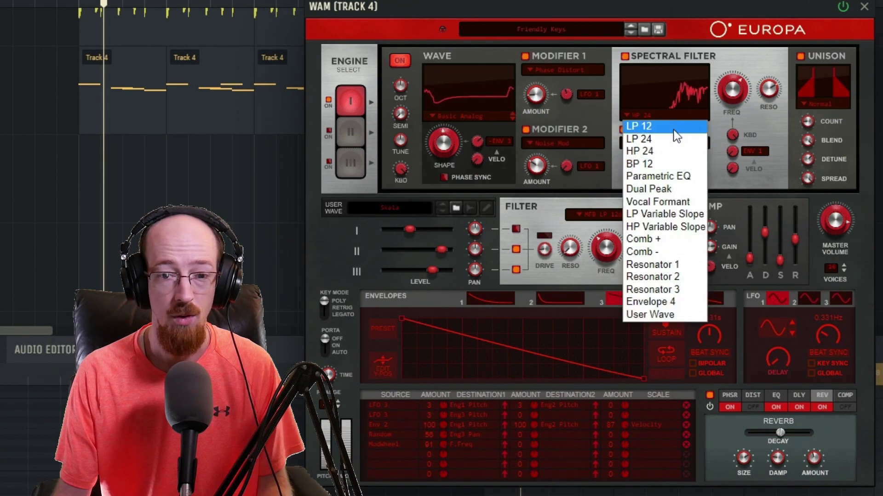
click(657, 152)
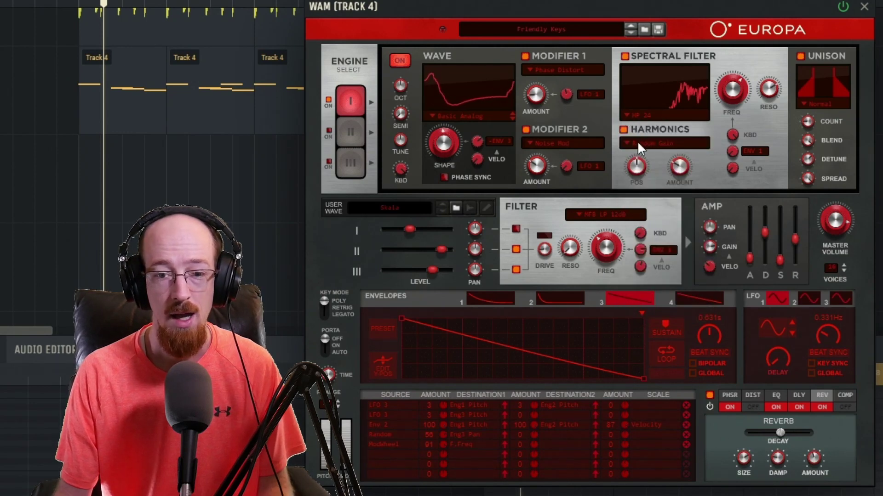
- Switch Harmonics from Random Gain to Odd-Even after trying Ensemble, and retune the spectral filter frequency
click(631, 146)
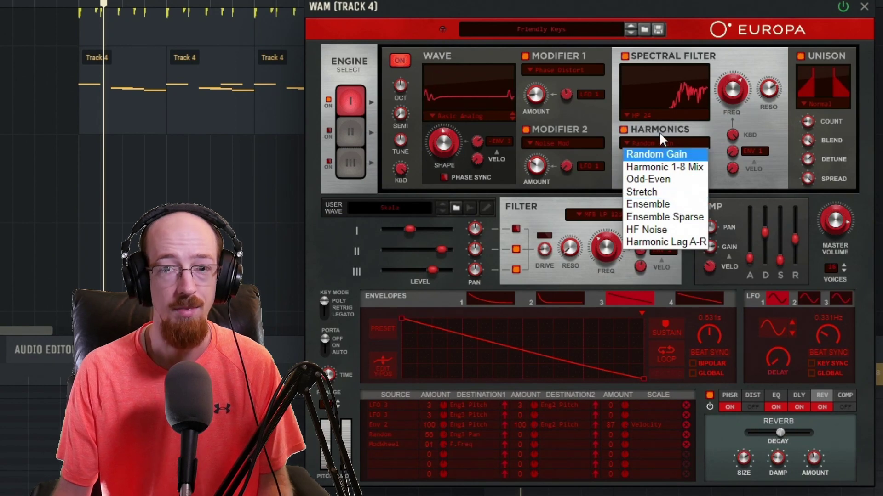
click(646, 131)
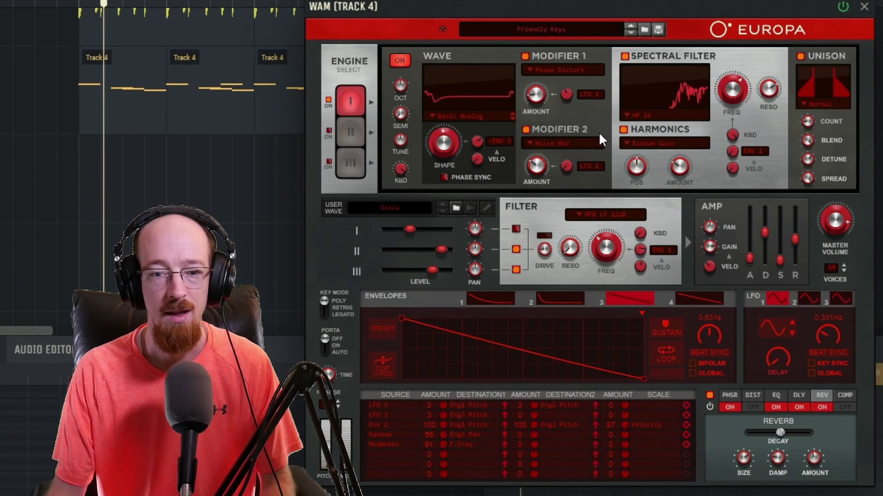
click(652, 141)
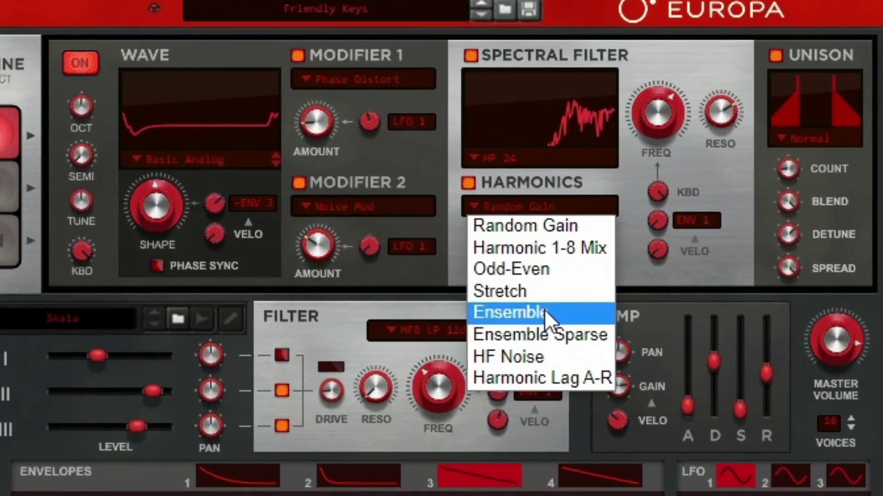
click(670, 204)
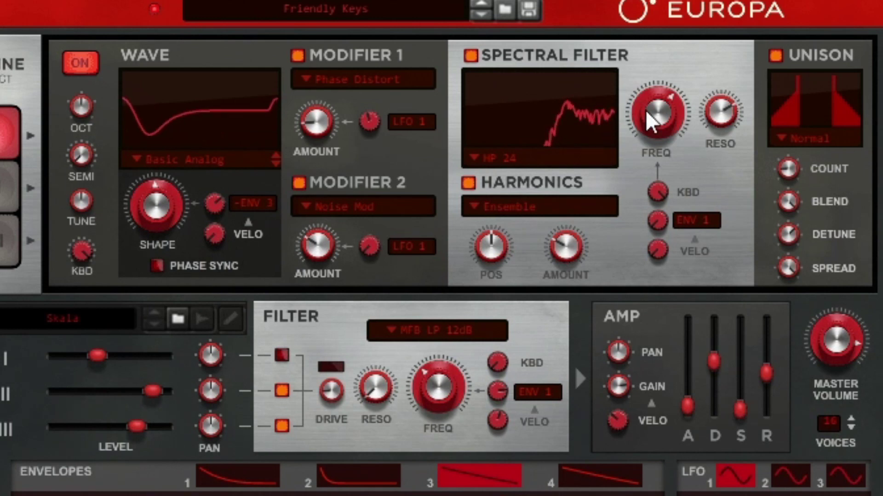
drag(646, 109, 635, 230)
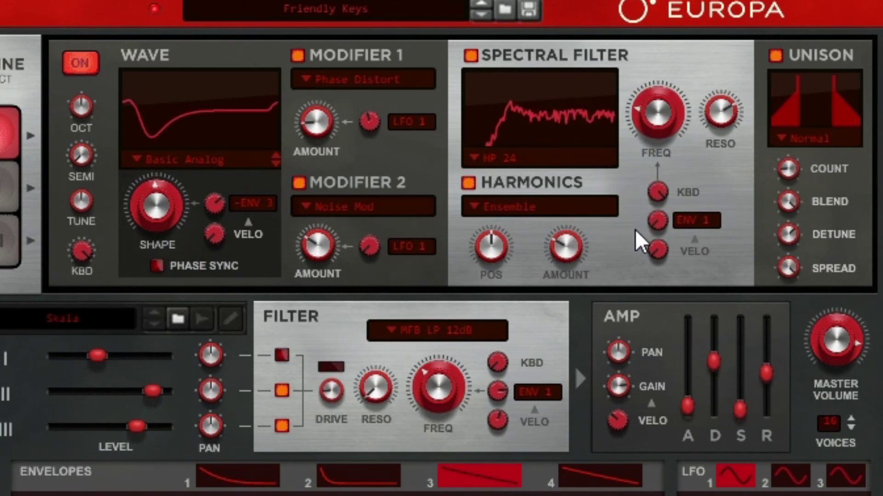
mouse_move(653, 115)
mouse_down()
mouse_move(654, 148)
mouse_move(652, 101)
mouse_up()
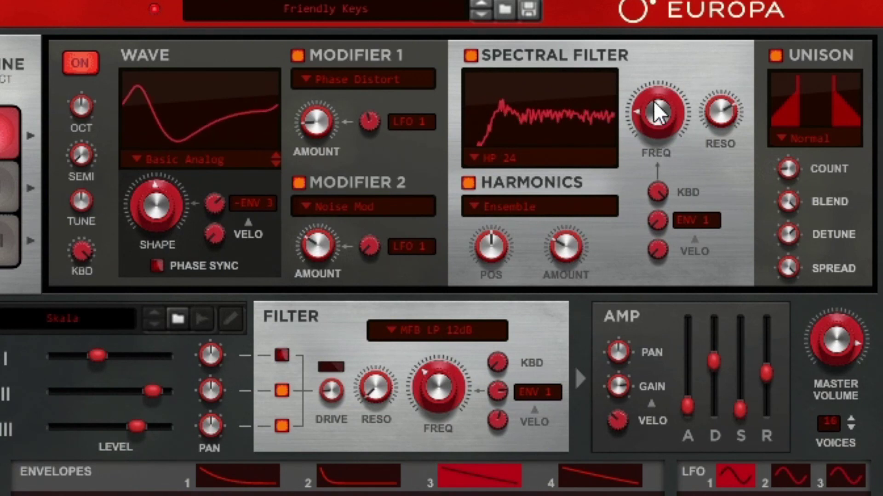
click(501, 208)
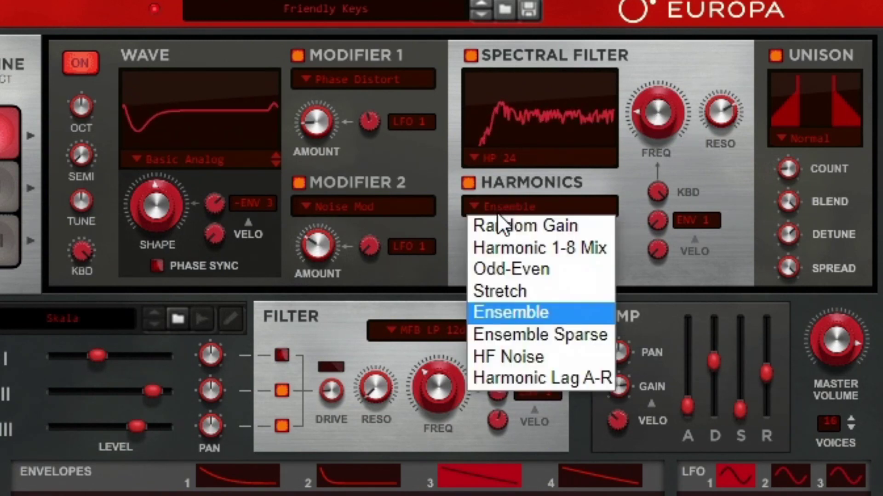
click(554, 269)
drag(660, 117, 652, 150)
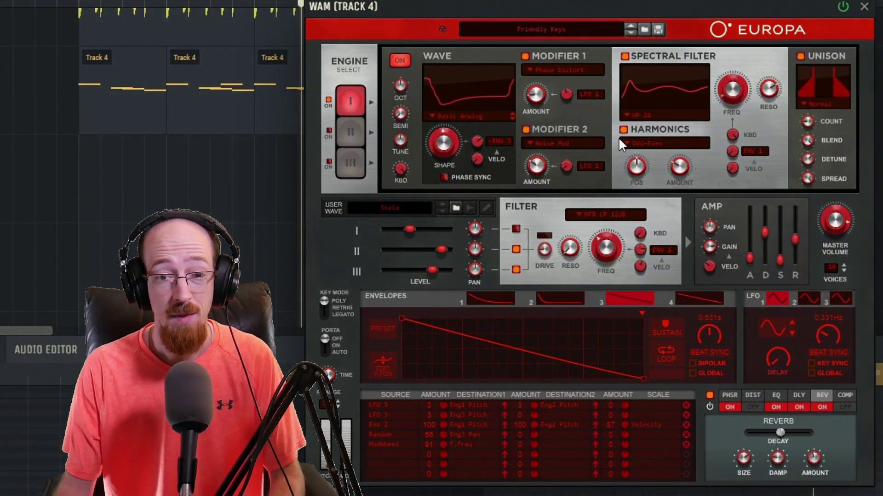
click(643, 116)
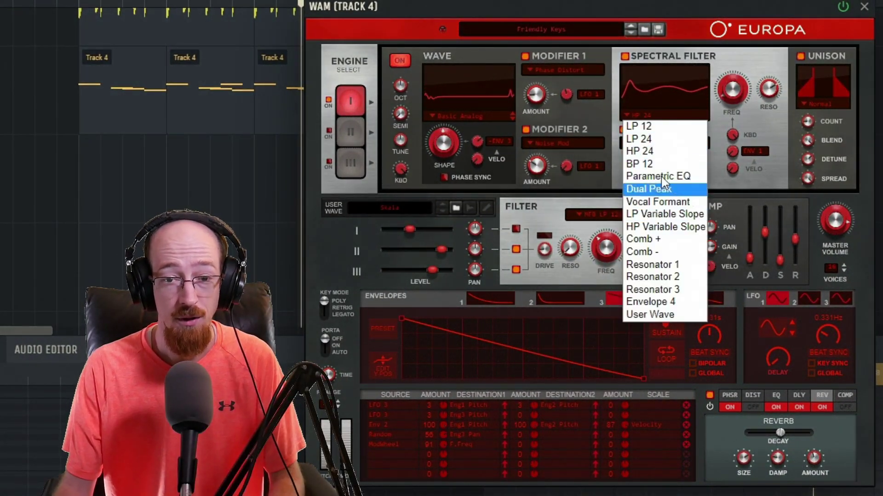
click(731, 57)
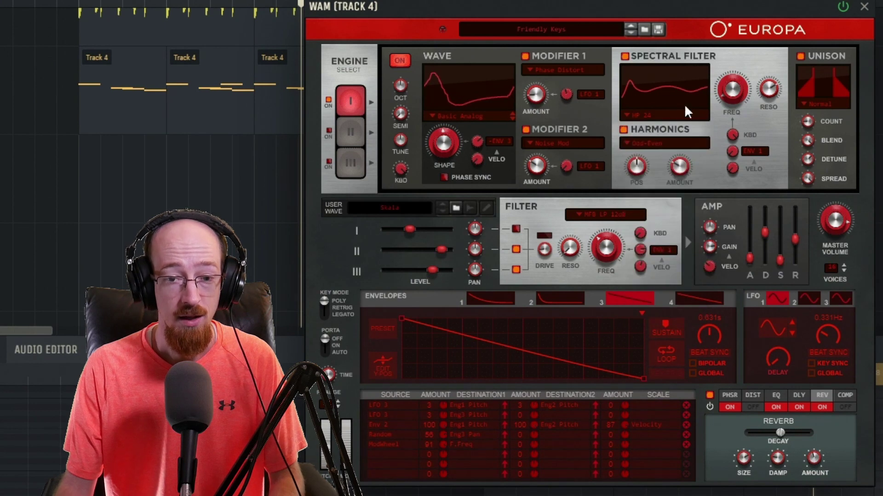
click(658, 144)
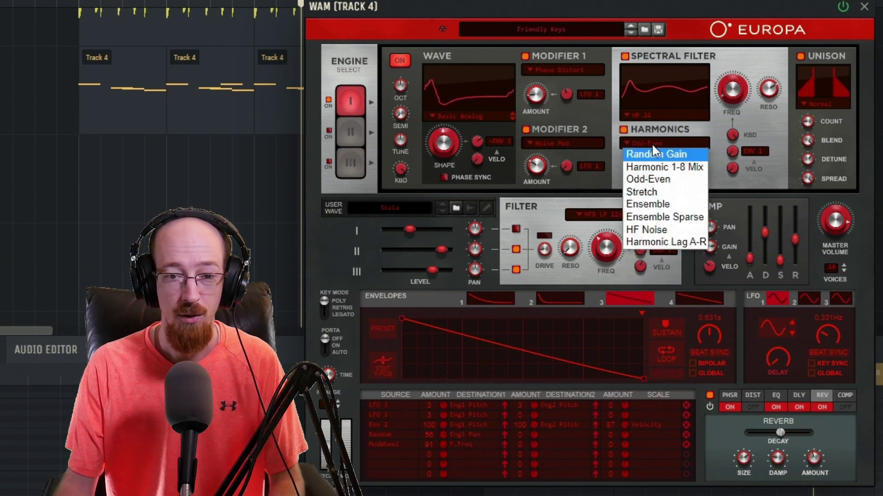
click(735, 60)
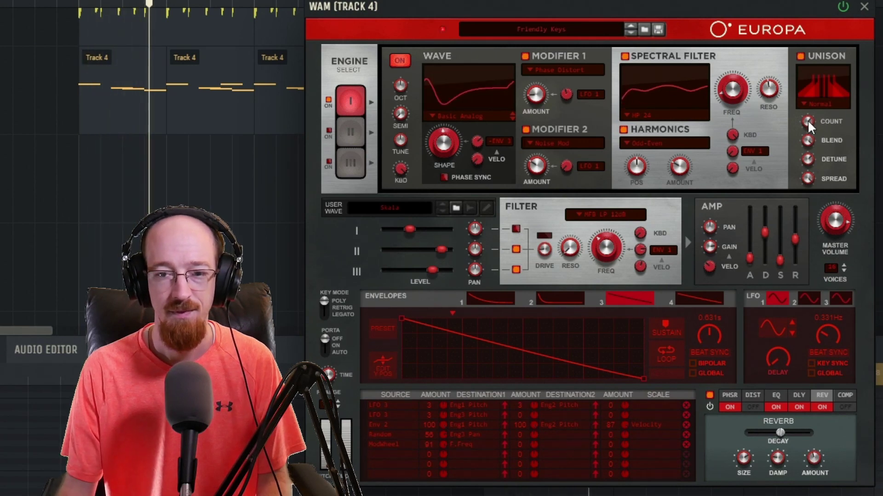
- Raise the unison voice count and set unison mode to Normal after trying Fifth
drag(807, 120, 801, 101)
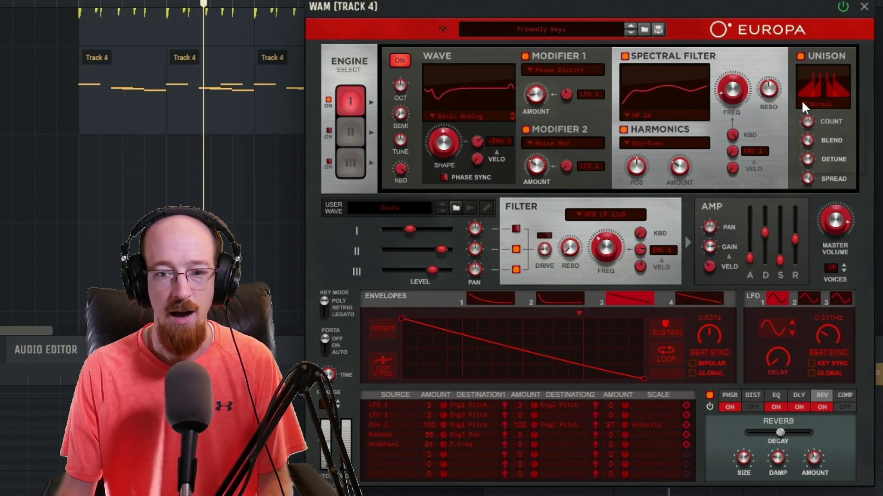
click(803, 103)
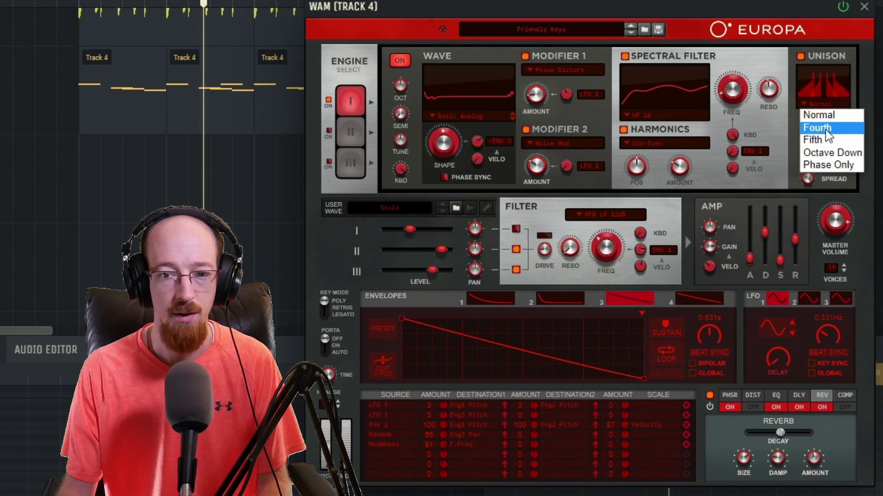
click(812, 139)
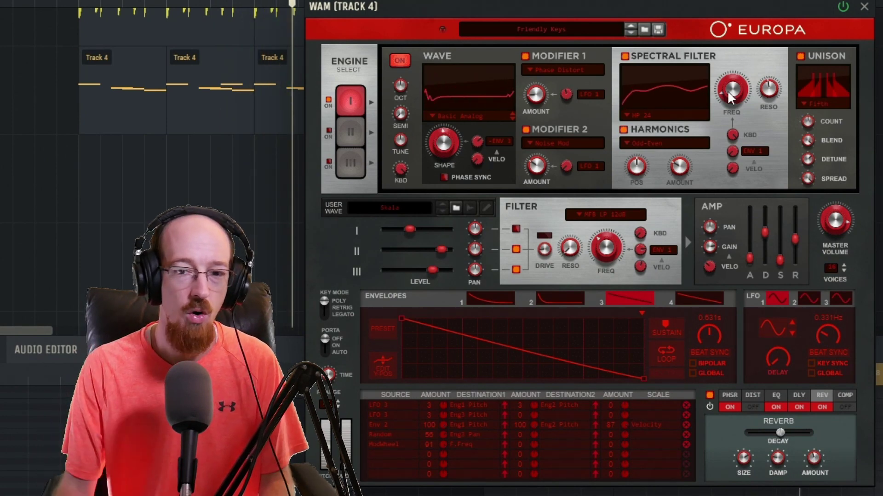
click(807, 103)
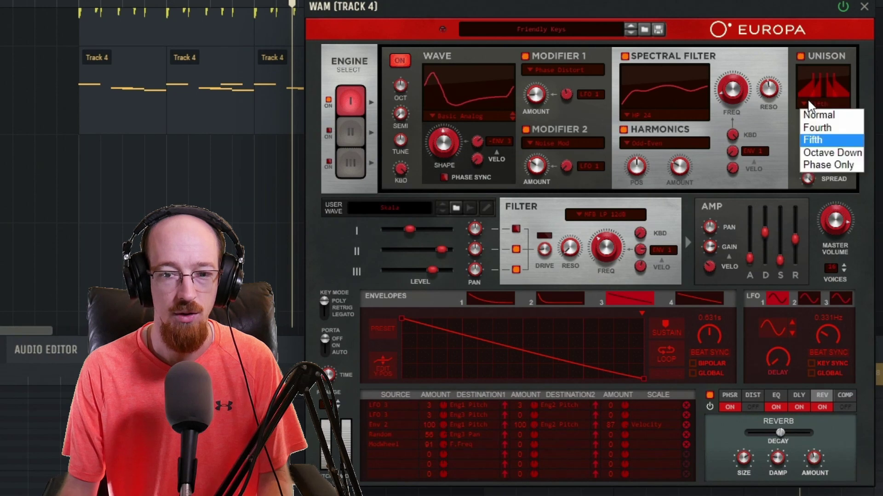
click(816, 115)
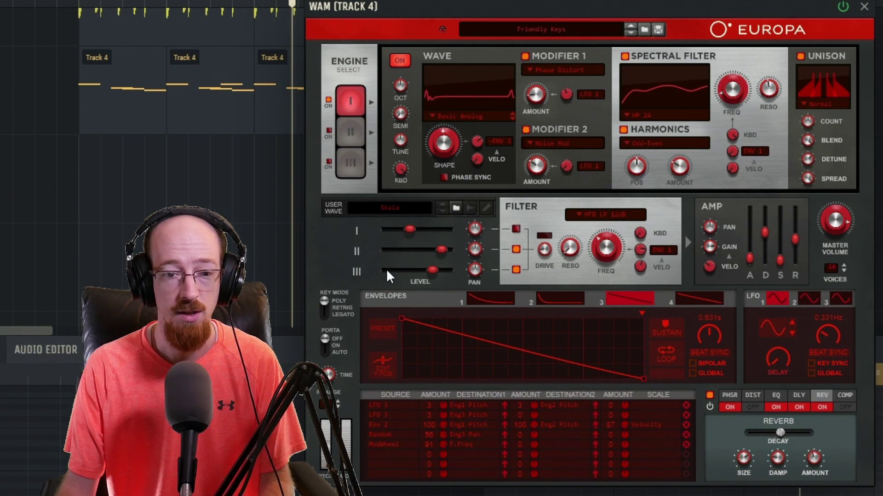
- Nudge the Engine I level slider slightly higher
drag(407, 232, 409, 232)
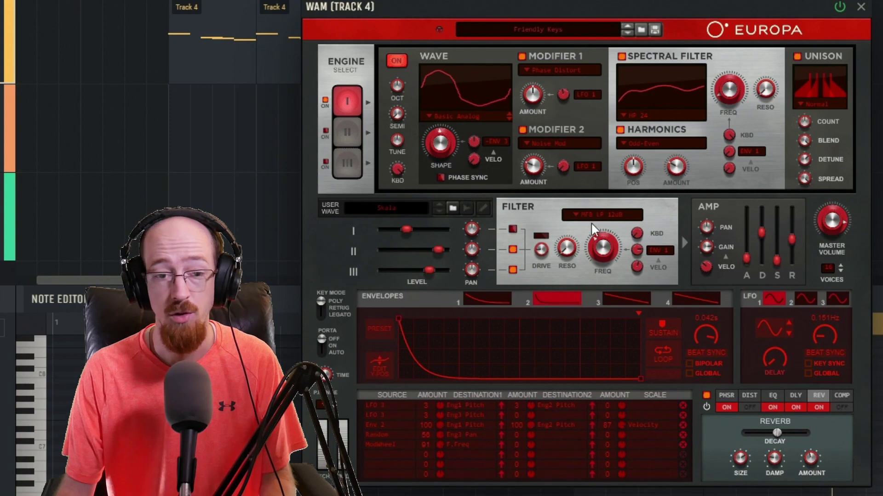
- Route engine I into the master filter, set it to MFB LP 24dB and lower the cutoff
click(511, 230)
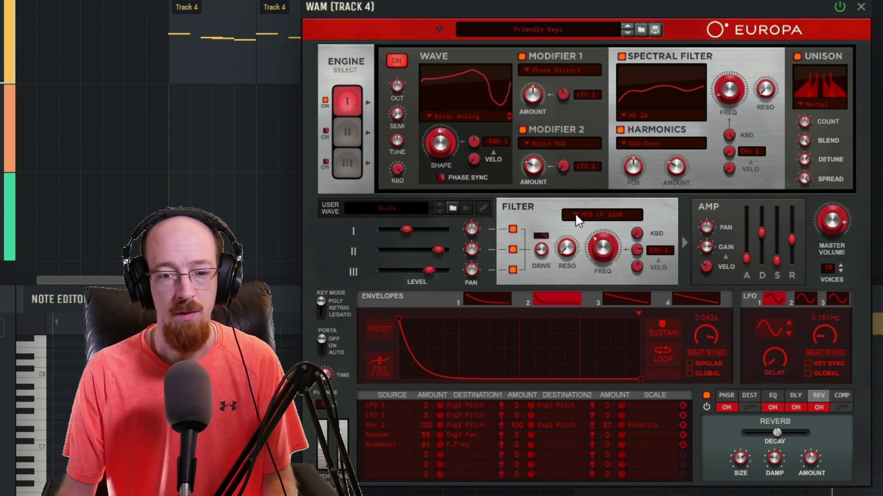
click(611, 215)
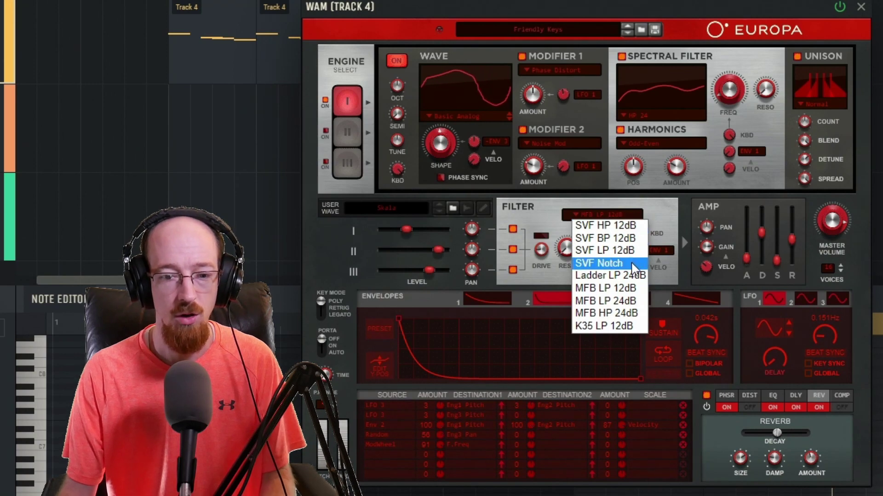
click(616, 301)
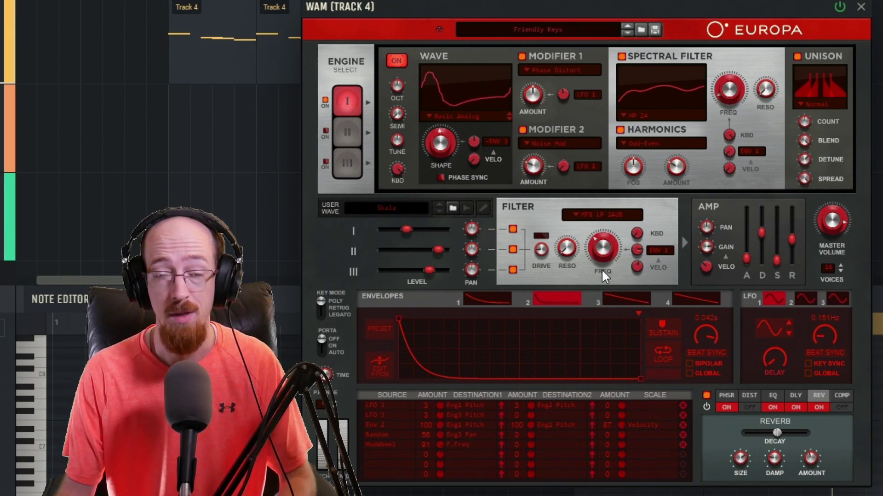
drag(605, 262, 604, 280)
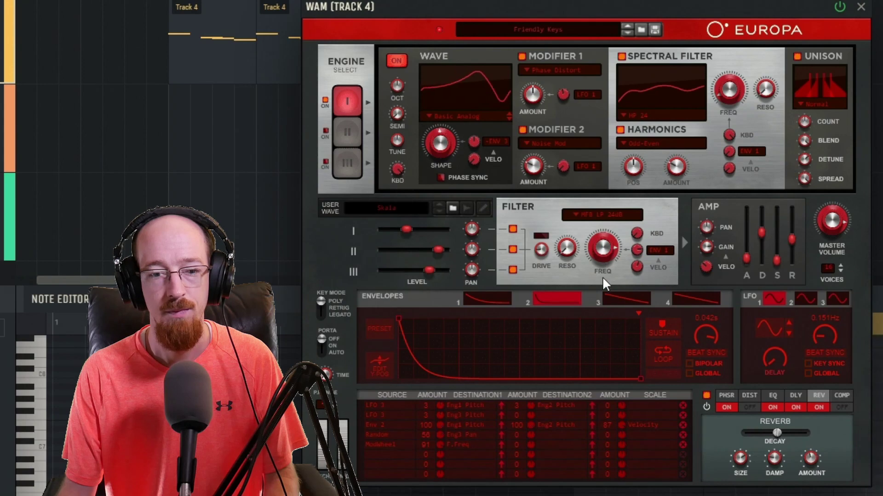
drag(599, 332, 602, 358)
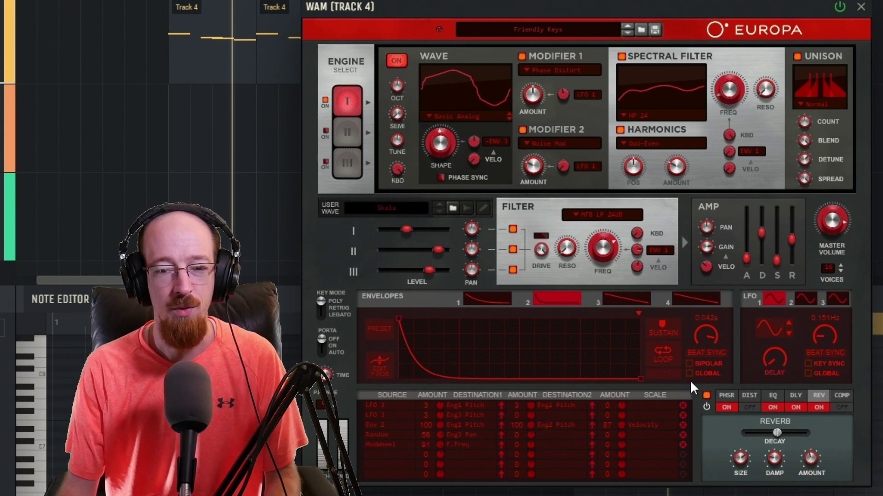
click(728, 395)
- Browse the DIST, EQ, delay, reverb and compressor effect pages, then set distortion type to Tube
click(748, 395)
click(771, 397)
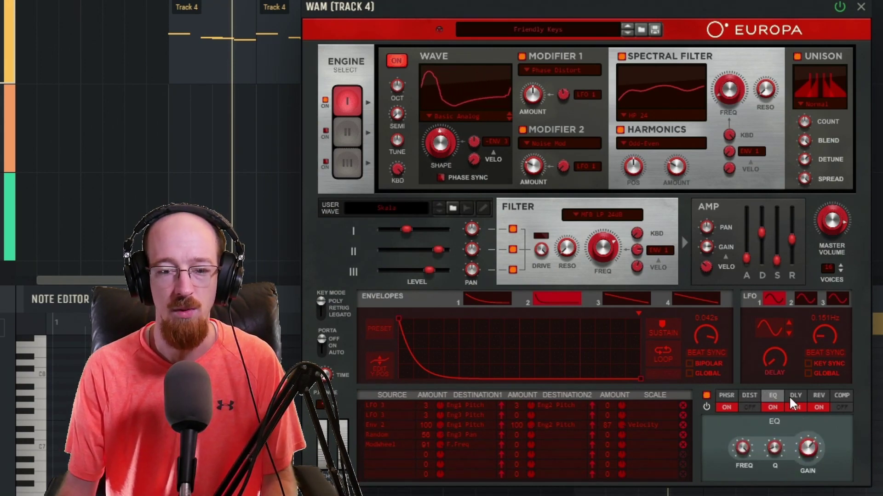
click(796, 394)
click(819, 394)
click(841, 397)
click(819, 395)
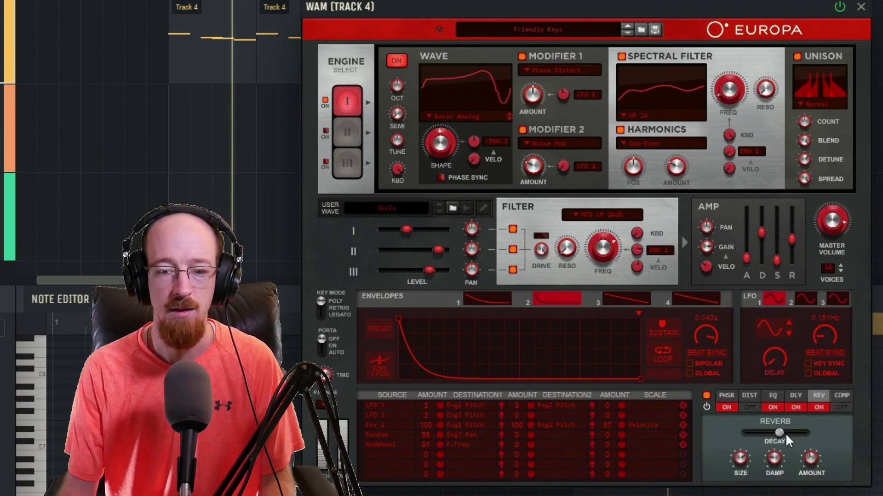
click(842, 396)
click(750, 395)
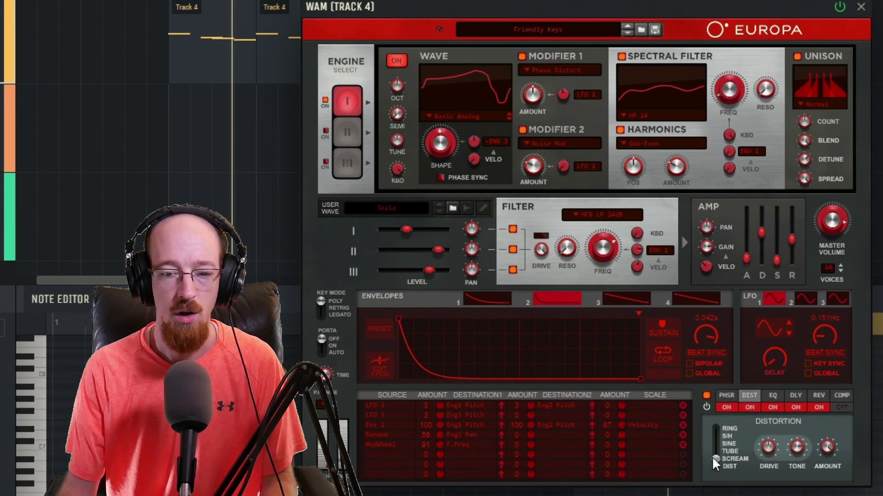
drag(712, 442, 712, 456)
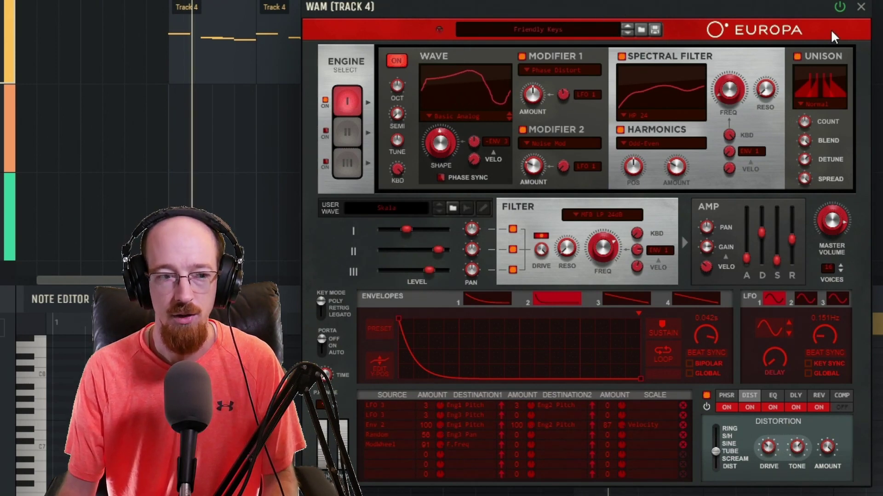
- Close the Europa window and stop arrangement playback with Space
click(860, 7)
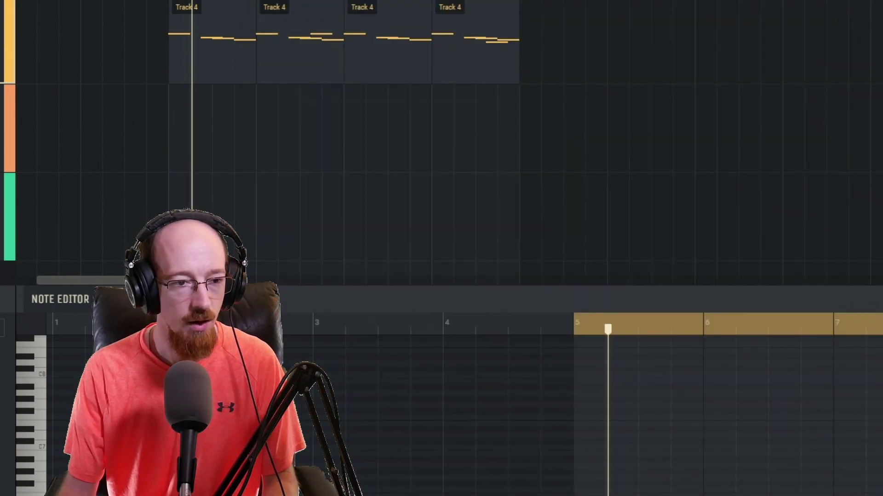
scroll(561, 199, up, 5)
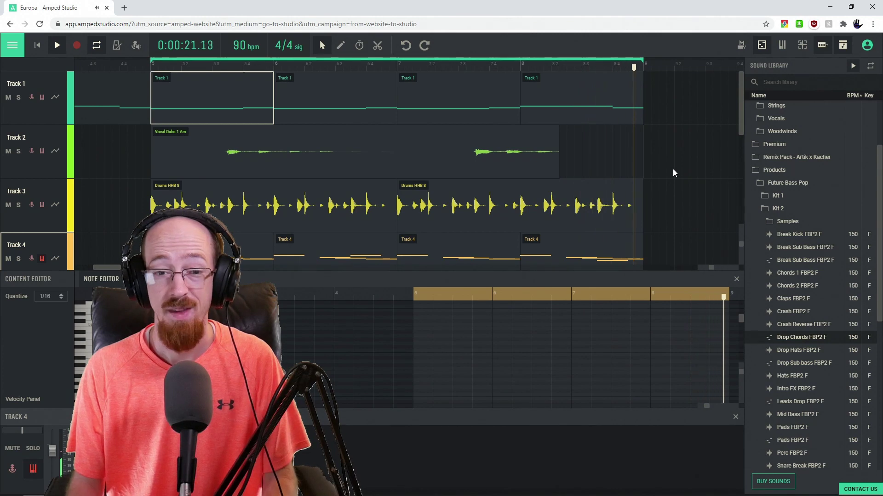
key(space)
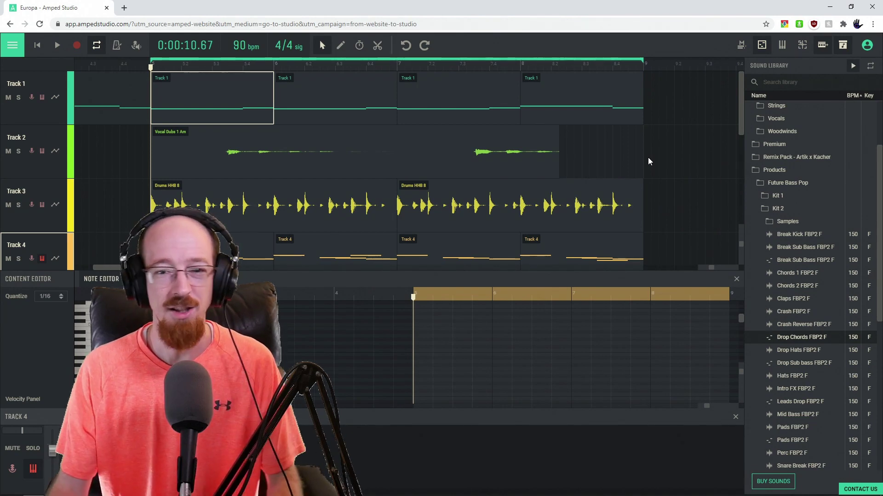
scroll(289, 150, down, 3)
scroll(288, 150, right, 3)
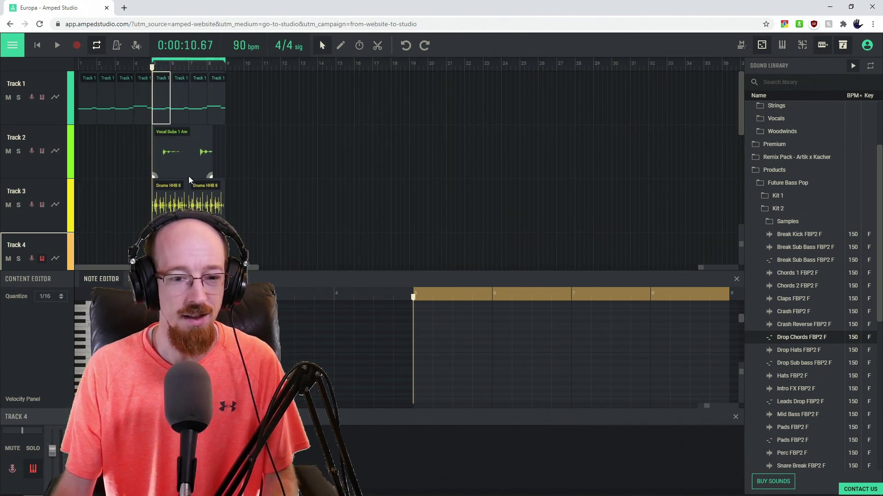
scroll(334, 134, left, 5)
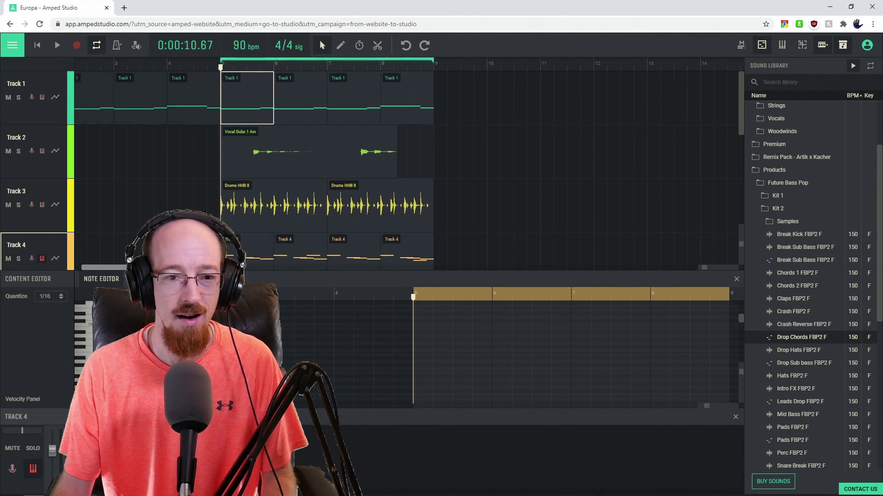